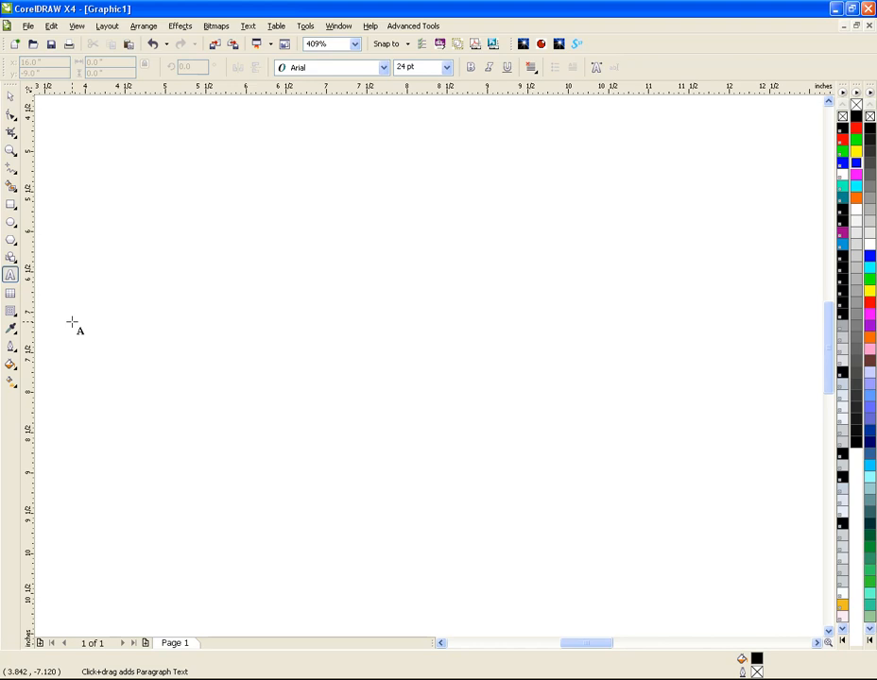
Add the letter "J" as artistic text near the middle of the page and set its font to College-Black.
{"action": "left_click", "coordinate": [360, 361]}
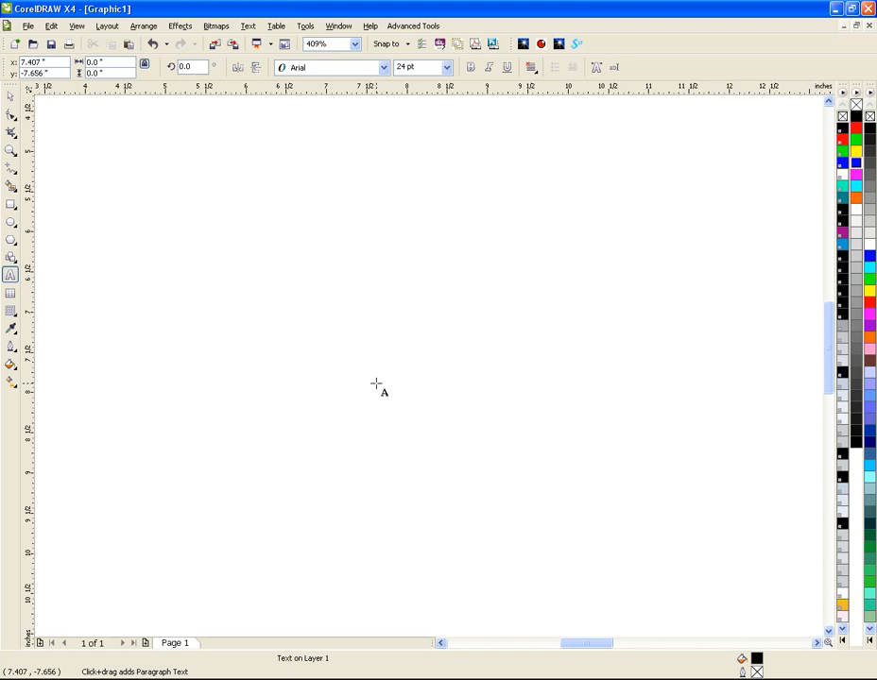
{"action": "type", "text": "J"}
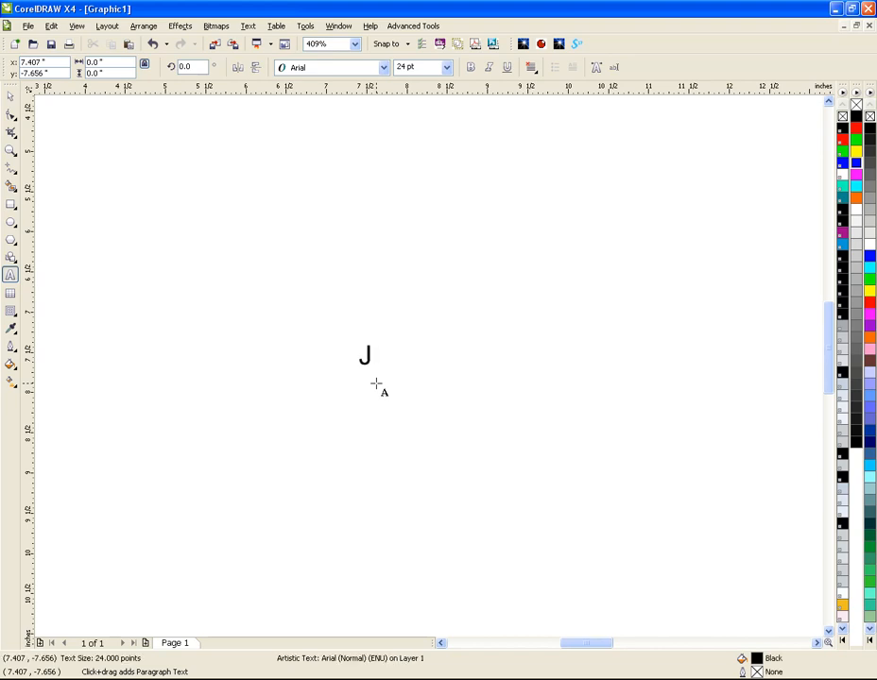
{"action": "left_click", "coordinate": [10, 96]}
{"action": "left_click", "coordinate": [368, 365]}
{"action": "double_click", "coordinate": [367, 365]}
{"action": "double_click", "coordinate": [365, 357]}
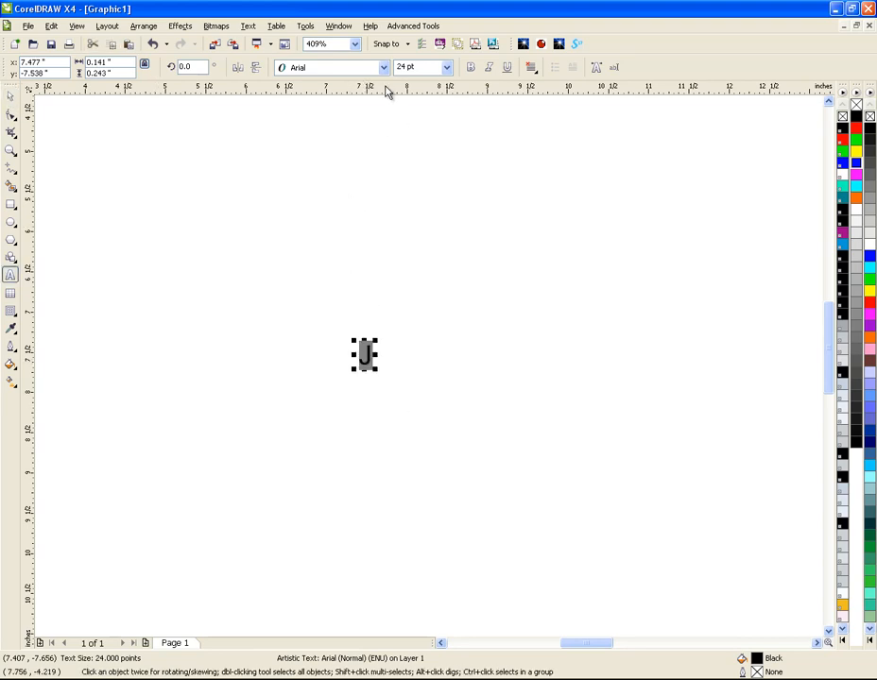
{"action": "left_click", "coordinate": [384, 67]}
{"action": "left_click", "coordinate": [377, 95]}
Enlarge the J proportionally to about 157 pt and move it slightly up and to the left.
{"action": "left_click", "coordinate": [10, 96]}
{"action": "left_click", "coordinate": [212, 256]}
{"action": "left_click", "coordinate": [367, 355]}
{"action": "left_click_drag", "start_coordinate": [382, 371], "coordinate": [503, 498]}
{"action": "left_click_drag", "start_coordinate": [446, 436], "coordinate": [417, 350]}
Duplicate the J to its lower right and change the copy's text to "C".
{"action": "key", "text": "ctrl+d"}
{"action": "left_click_drag", "start_coordinate": [462, 374], "coordinate": [464, 395]}
{"action": "key", "text": "F8"}
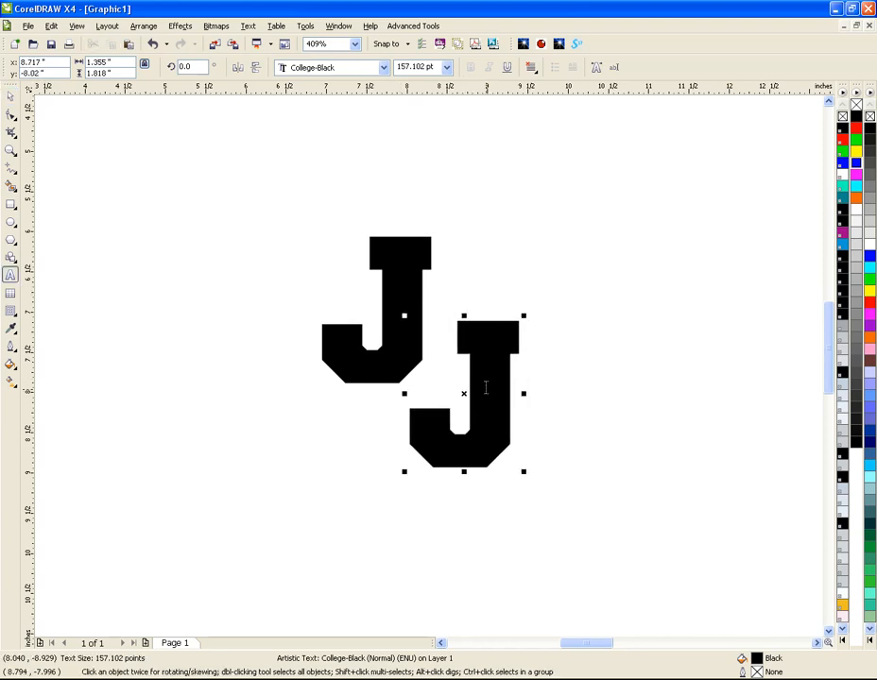
{"action": "key", "text": "BackSpace"}
{"action": "type", "text": "C"}
{"action": "key", "text": "ctrl+space"}
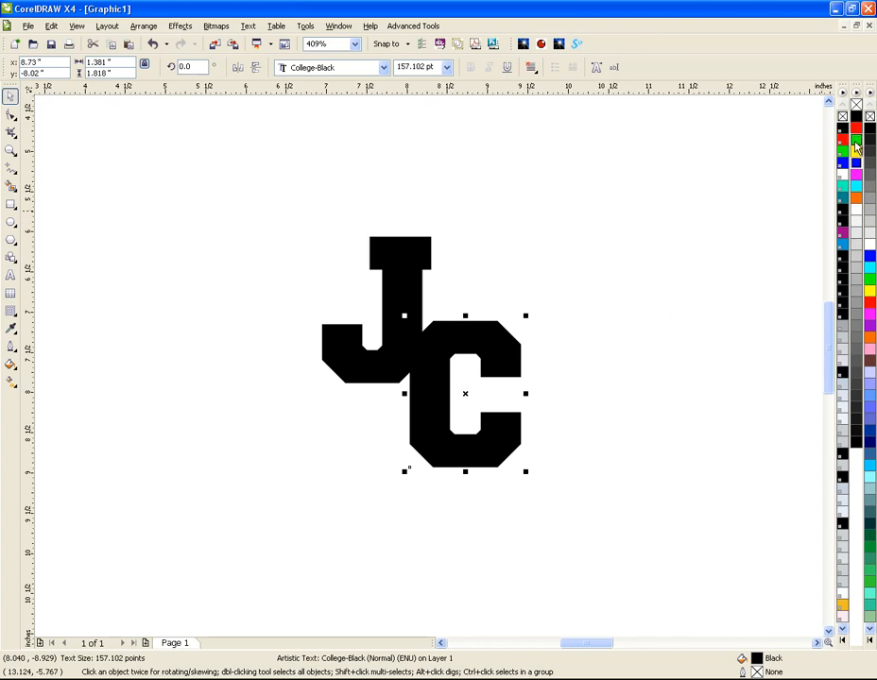
Fill the C with blue and move it to about x 8.56 in, y -7.63 in, overlapping the J.
{"action": "left_click", "coordinate": [855, 144]}
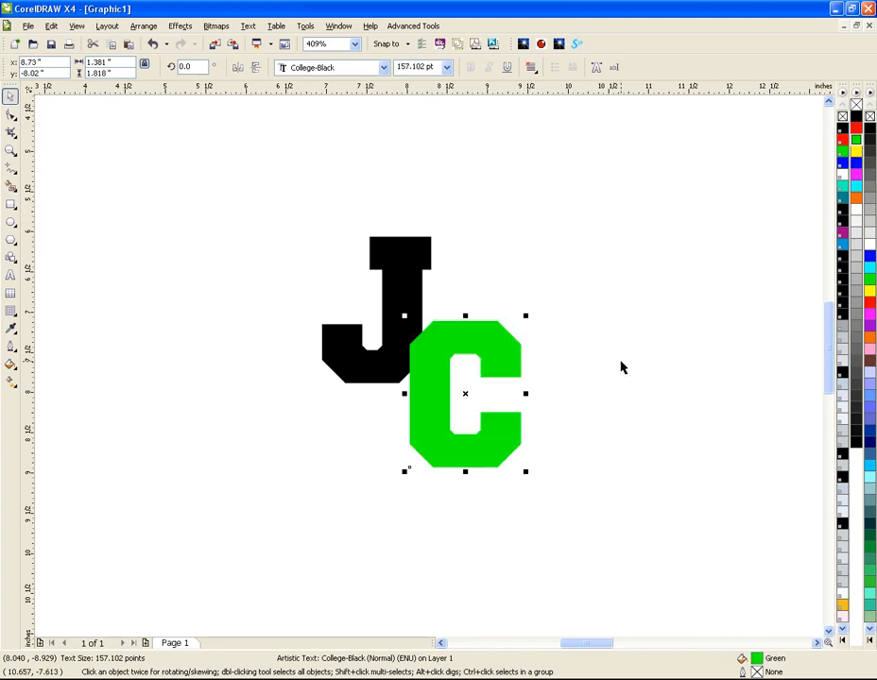
{"action": "left_click", "coordinate": [857, 162]}
{"action": "left_click", "coordinate": [553, 337]}
{"action": "left_click_drag", "start_coordinate": [507, 351], "coordinate": [491, 313]}
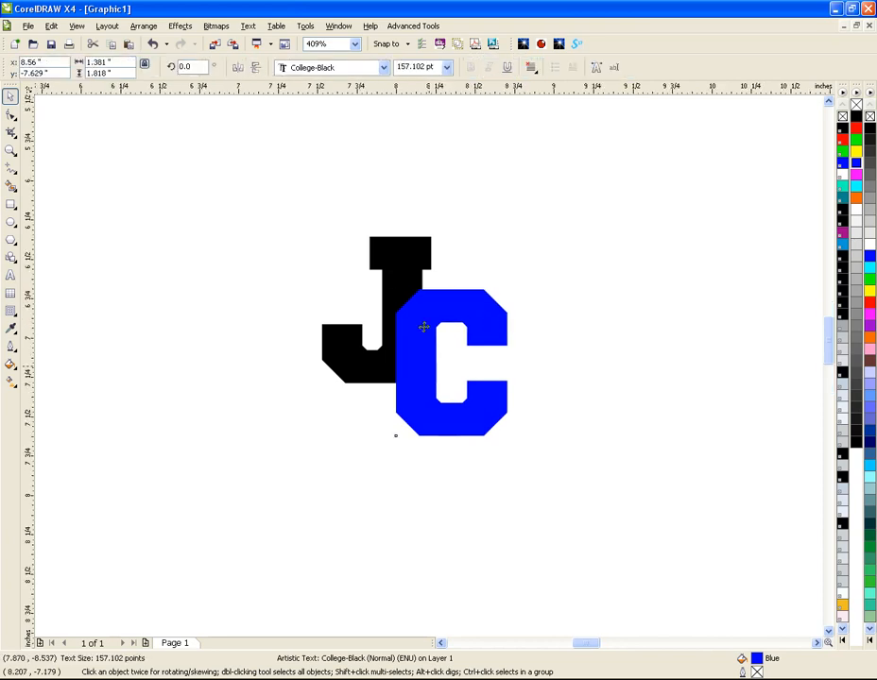
Select both the J and the C and convert them to curves.
{"action": "scroll", "coordinate": [422, 327], "scroll_direction": "up", "scroll_amount": 2}
{"action": "left_click", "coordinate": [475, 225]}
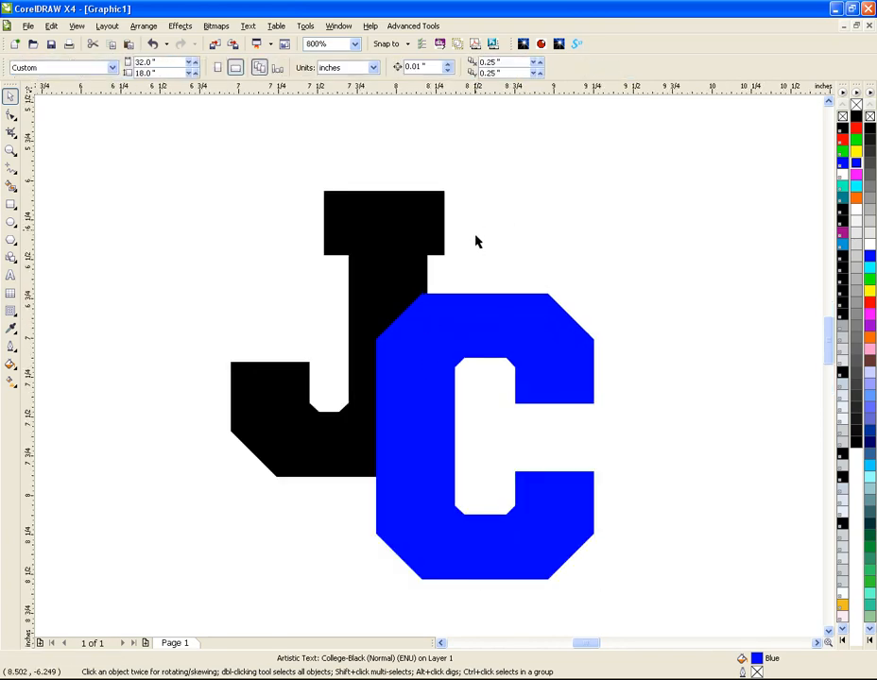
{"action": "left_click", "coordinate": [493, 304]}
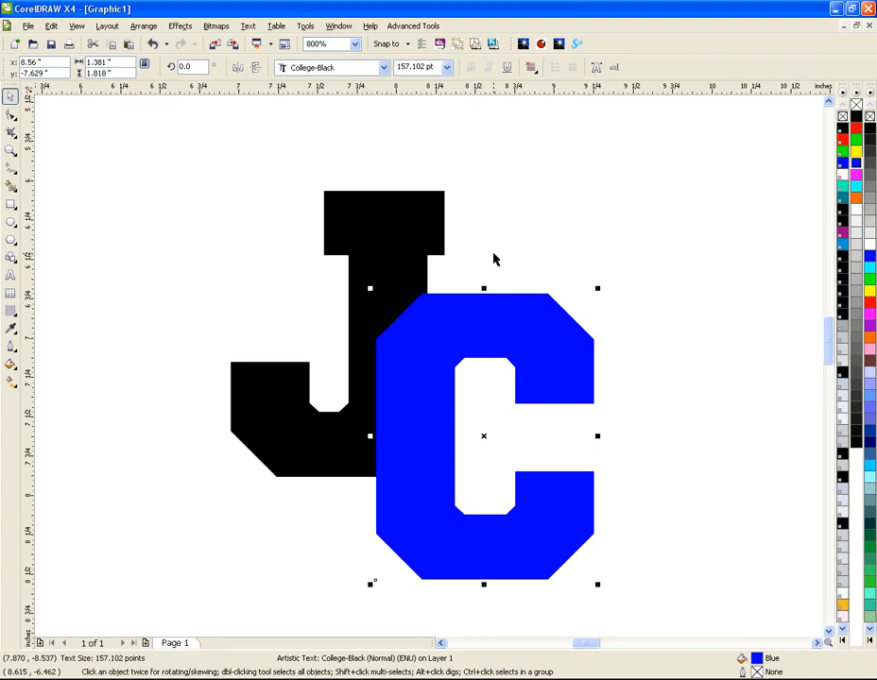
{"action": "left_click", "coordinate": [494, 258]}
{"action": "left_click_drag", "start_coordinate": [74, 155], "coordinate": [687, 612]}
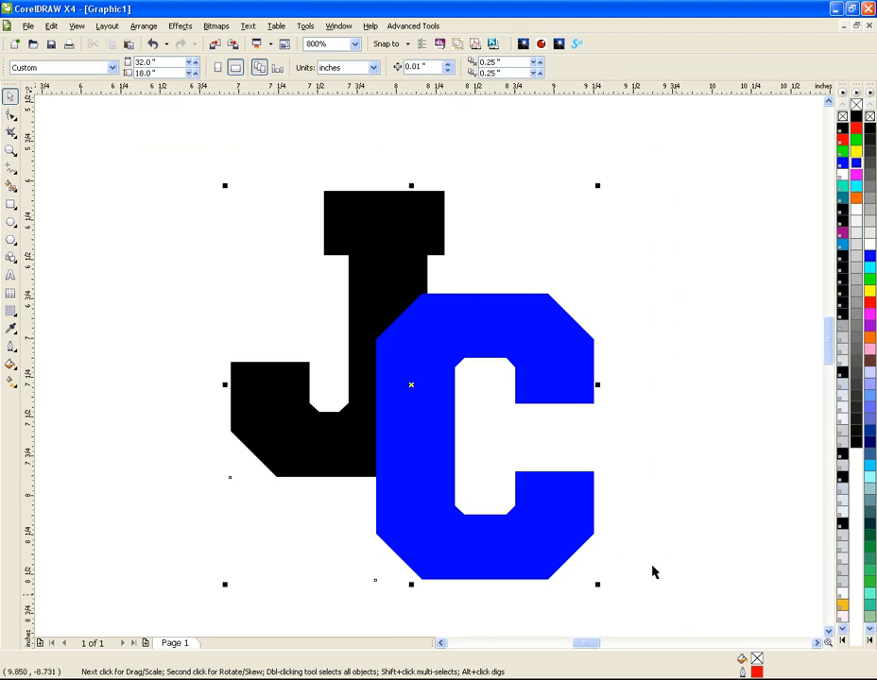
{"action": "right_click", "coordinate": [571, 388]}
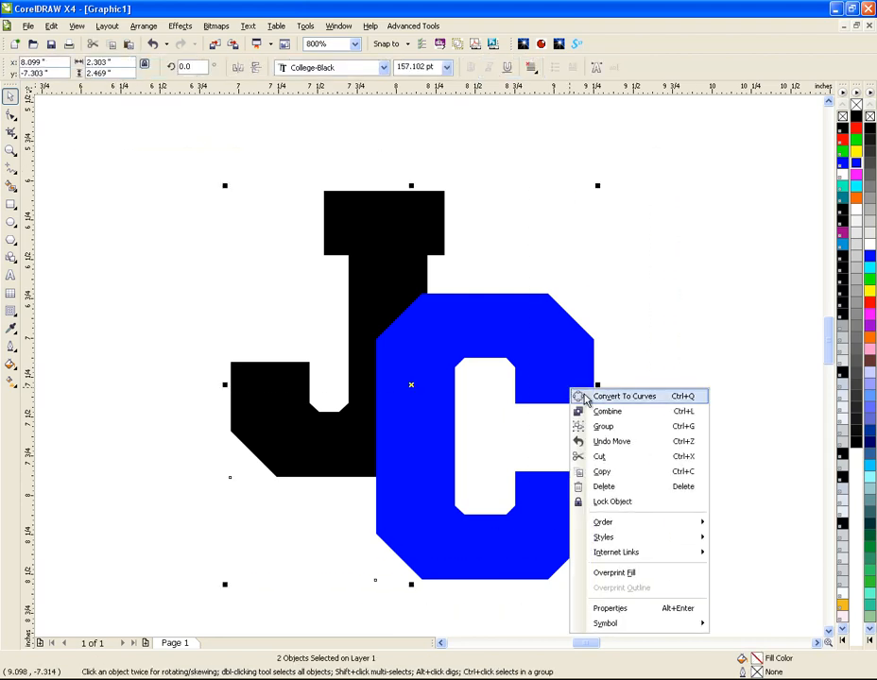
{"action": "left_click", "coordinate": [583, 397]}
Move the C slightly up and right to about x 8.61 in, y -7.51 in, still overlapping the J.
{"action": "left_click", "coordinate": [647, 311]}
{"action": "left_click", "coordinate": [560, 333]}
{"action": "left_click", "coordinate": [569, 253]}
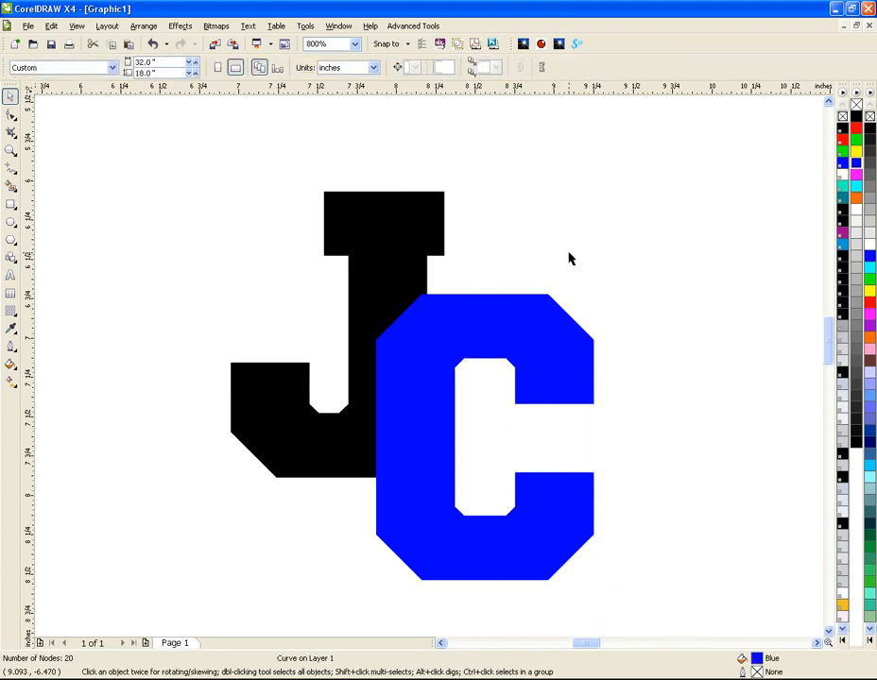
{"action": "left_click_drag", "start_coordinate": [435, 324], "coordinate": [448, 307]}
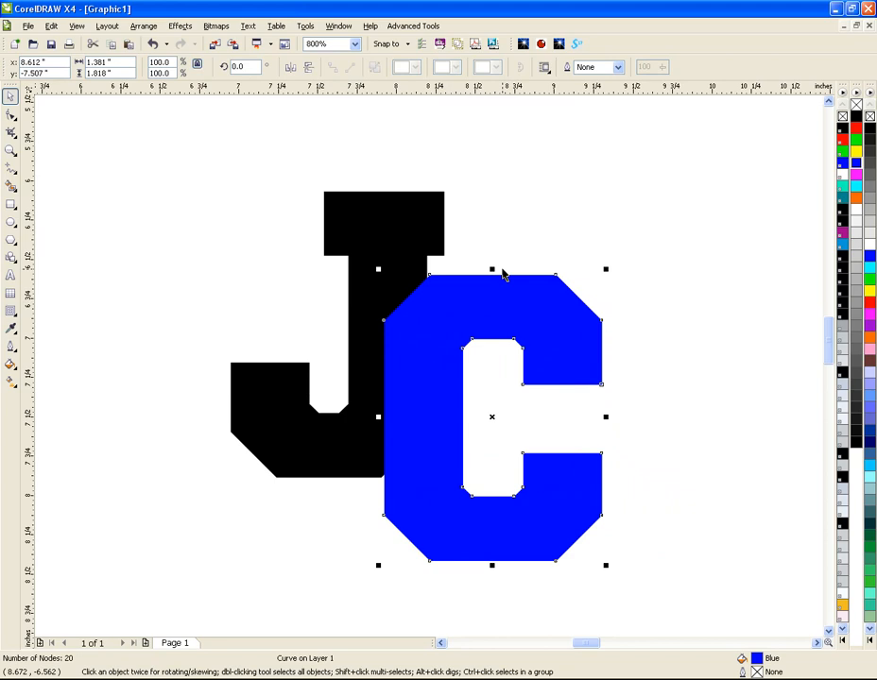
{"action": "left_click", "coordinate": [482, 242]}
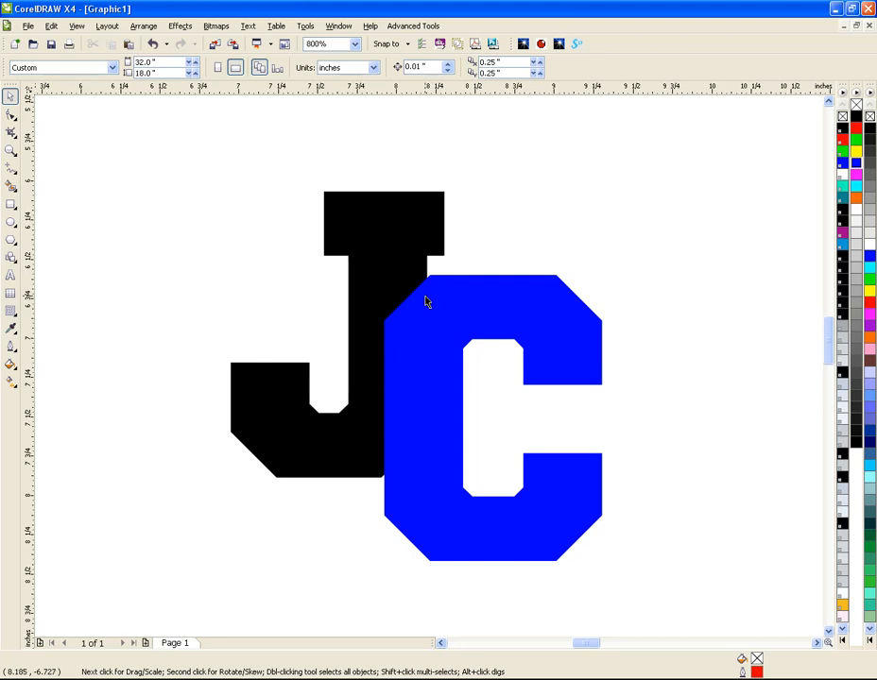
Check the overlap in wireframe view, trim the J with the C, and move the C aside to expose the cut.
{"action": "key", "text": "shift+F9"}
{"action": "scroll", "coordinate": [433, 297], "scroll_direction": "up", "scroll_amount": 1}
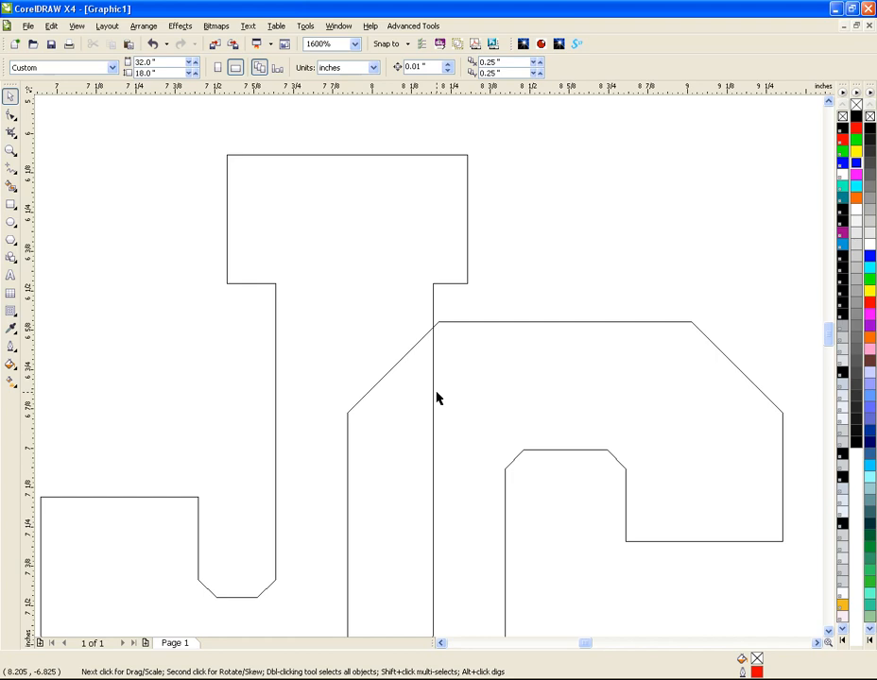
{"action": "key", "text": "shift+F9"}
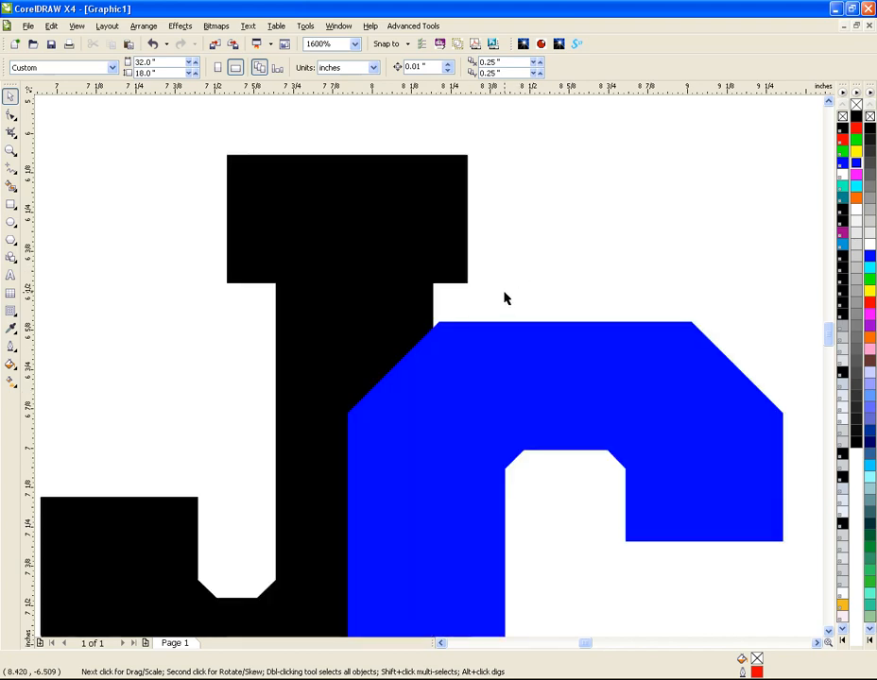
{"action": "scroll", "coordinate": [428, 376], "scroll_direction": "down", "scroll_amount": 2}
{"action": "left_click", "coordinate": [451, 391]}
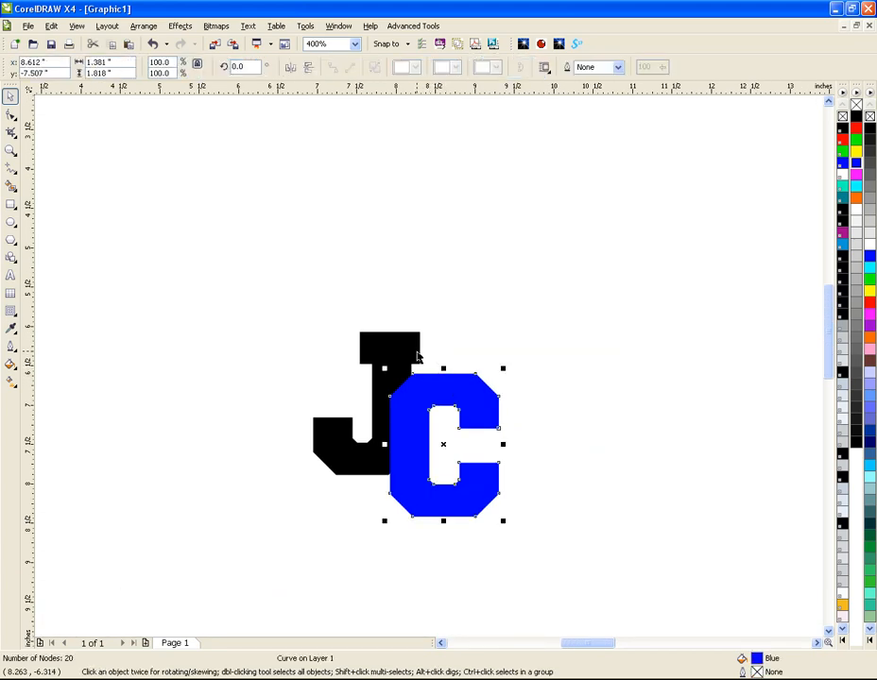
{"action": "left_click", "coordinate": [417, 355], "text": "shift"}
{"action": "scroll", "coordinate": [420, 359], "scroll_direction": "up", "scroll_amount": 2}
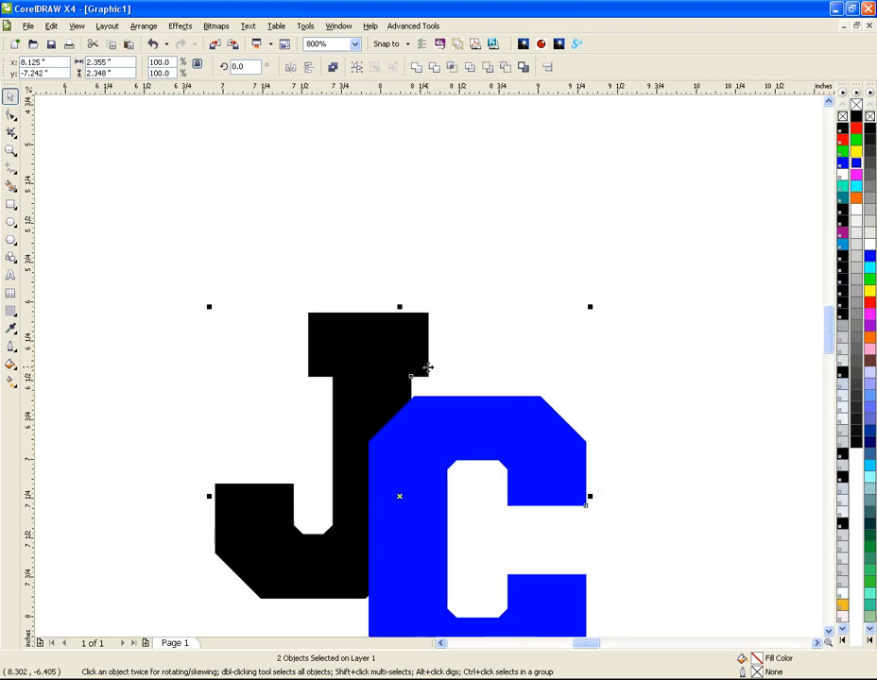
{"action": "left_click", "coordinate": [435, 68]}
{"action": "left_click", "coordinate": [443, 161]}
{"action": "left_click_drag", "start_coordinate": [442, 439], "coordinate": [494, 427]}
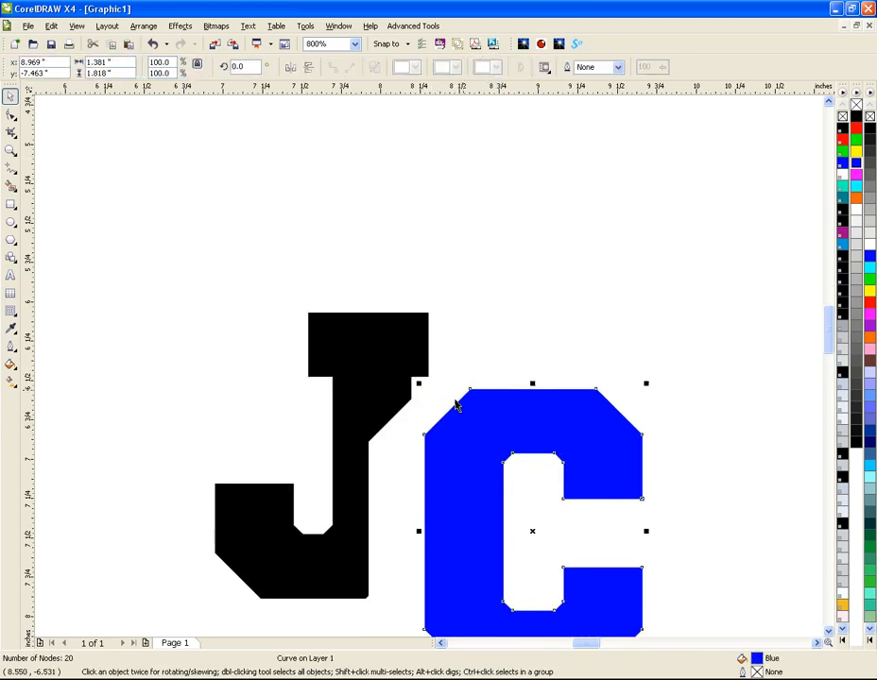
Undo moving the C aside and trimming the J.
{"action": "key", "text": "ctrl+z"}
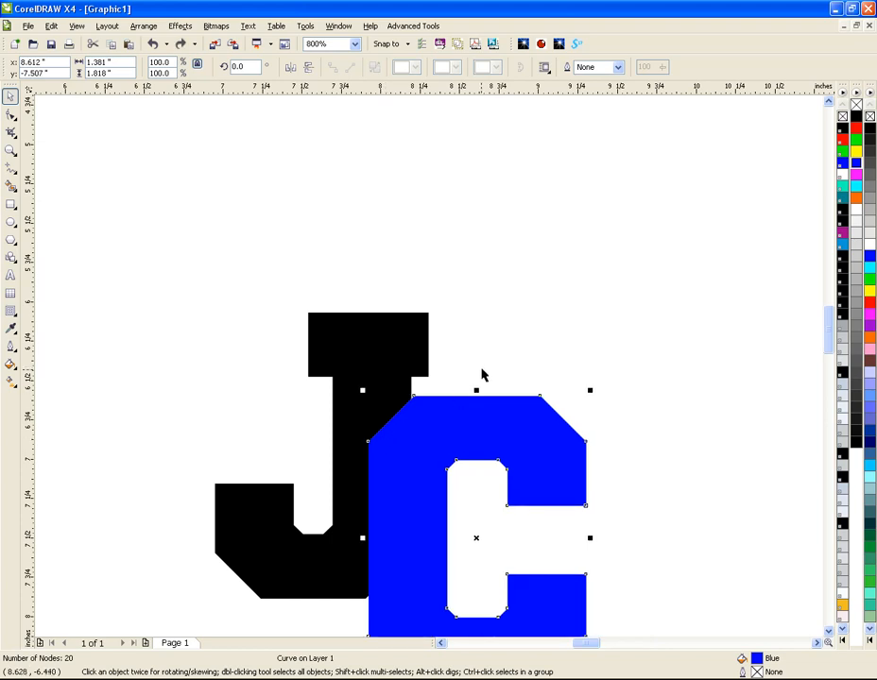
{"action": "key", "text": "ctrl+z"}
{"action": "left_click", "coordinate": [484, 365]}
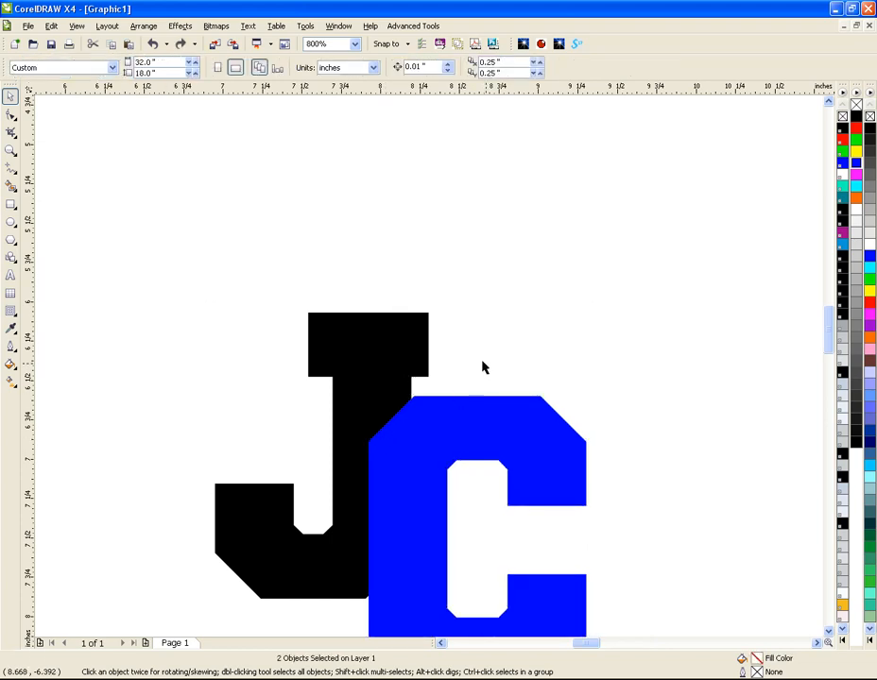
Trim the C with the J and move the trimmed C away to the right to expose the cut.
{"action": "left_click", "coordinate": [412, 358]}
{"action": "left_click", "coordinate": [484, 433], "text": "shift"}
{"action": "left_click", "coordinate": [436, 69]}
{"action": "left_click", "coordinate": [490, 274]}
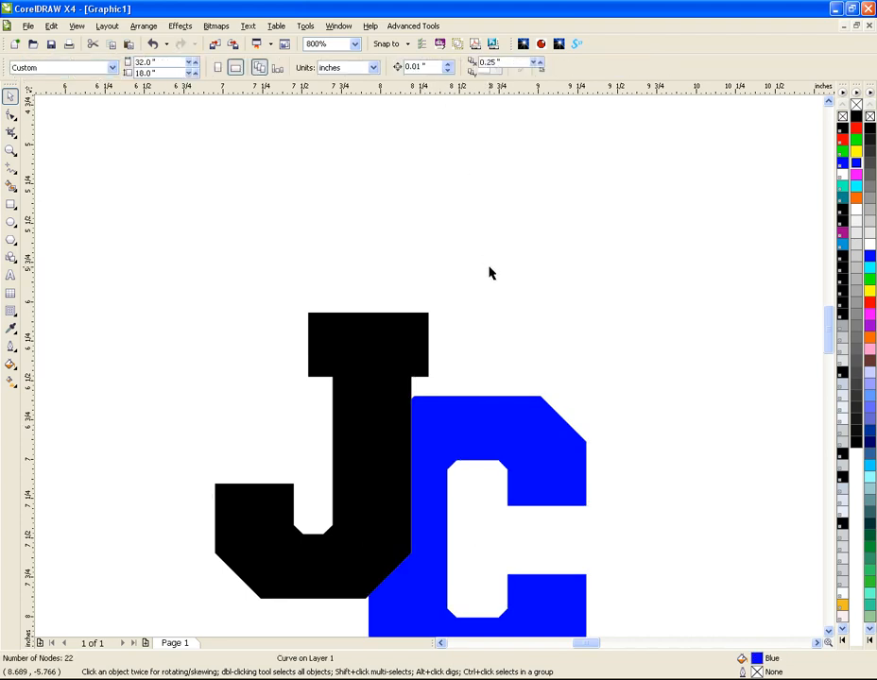
{"action": "left_click_drag", "start_coordinate": [464, 428], "coordinate": [528, 416]}
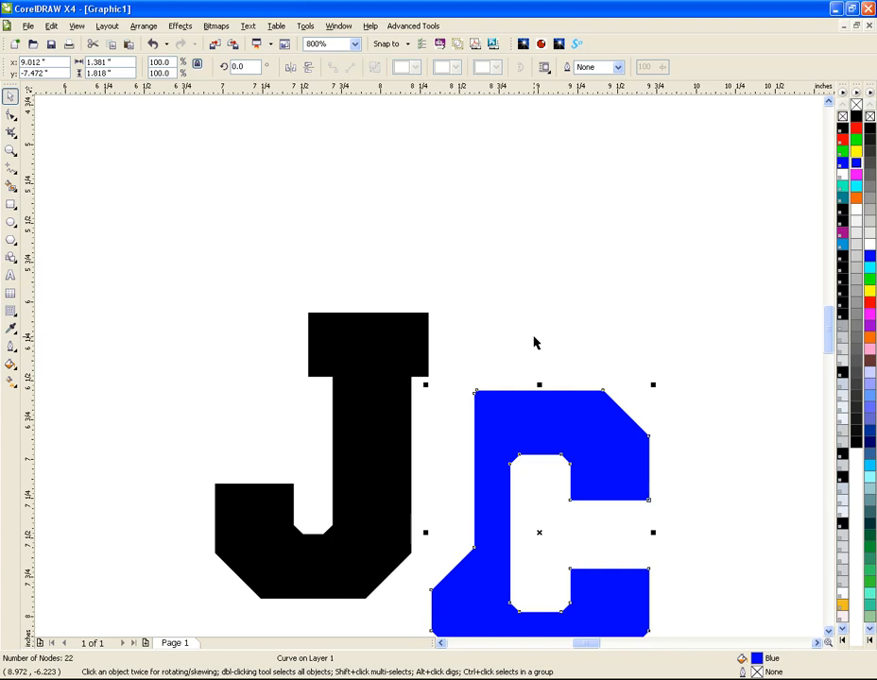
Undo moving the C away and trimming it, and clear the selection.
{"action": "key", "text": "ctrl+z"}
{"action": "key", "text": "ctrl+z"}
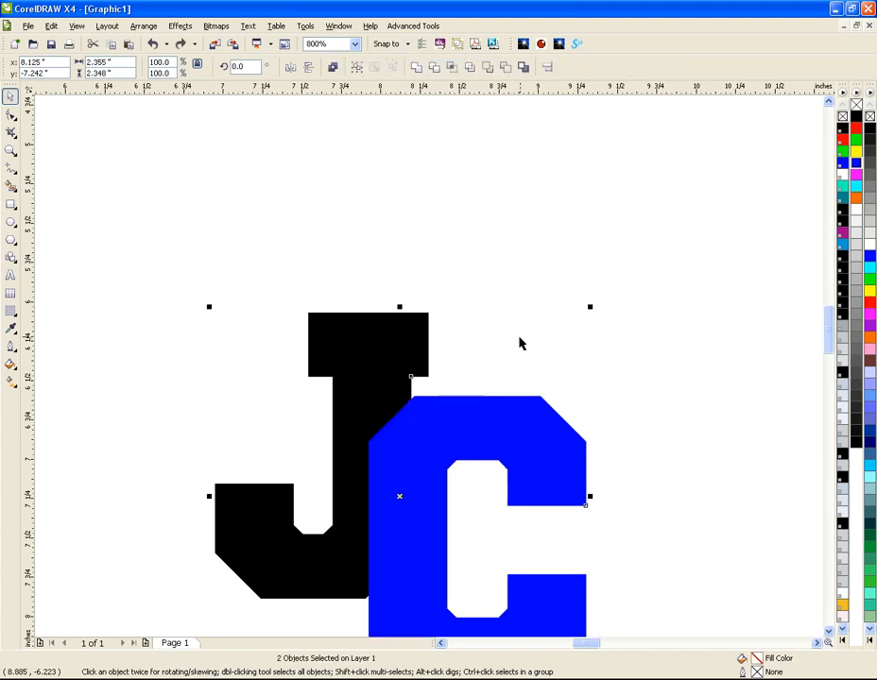
{"action": "left_click", "coordinate": [506, 354]}
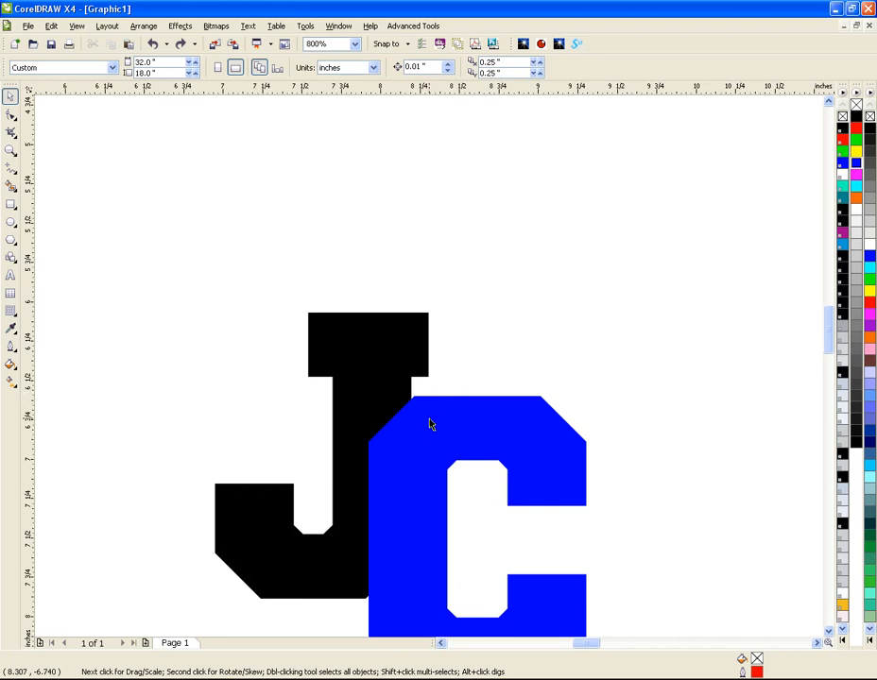
Send the C behind the J and compare their overlap in filled and wireframe views.
{"action": "left_click", "coordinate": [433, 425]}
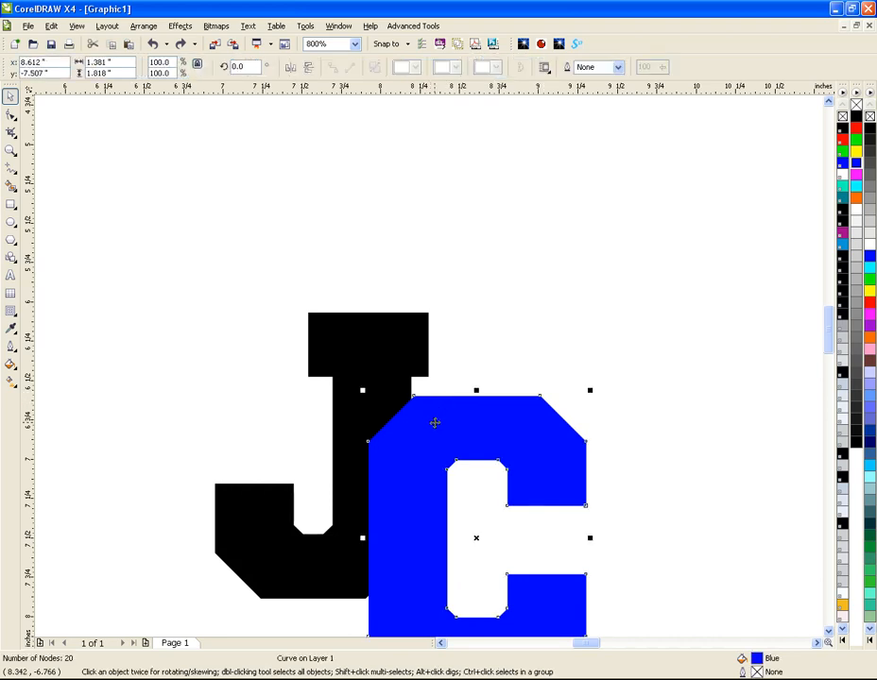
{"action": "left_click", "coordinate": [474, 359]}
{"action": "scroll", "coordinate": [428, 397], "scroll_direction": "up", "scroll_amount": 1}
{"action": "scroll", "coordinate": [429, 372], "scroll_direction": "down", "scroll_amount": 1}
{"action": "scroll", "coordinate": [428, 372], "scroll_direction": "down", "scroll_amount": 1}
{"action": "scroll", "coordinate": [428, 382], "scroll_direction": "up", "scroll_amount": 1}
{"action": "scroll", "coordinate": [416, 347], "scroll_direction": "up", "scroll_amount": 1}
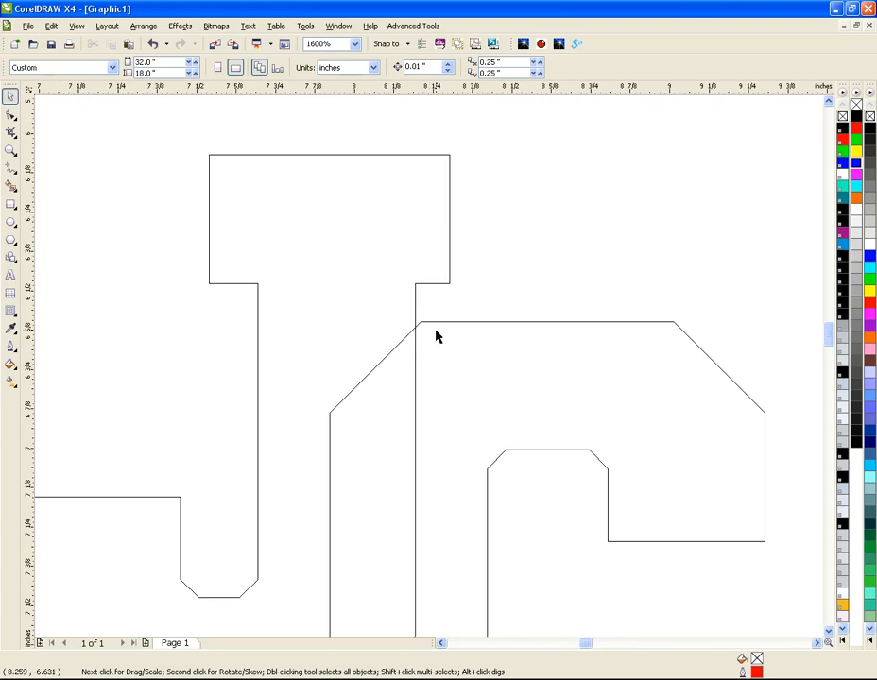
{"action": "key", "text": "shift+F9"}
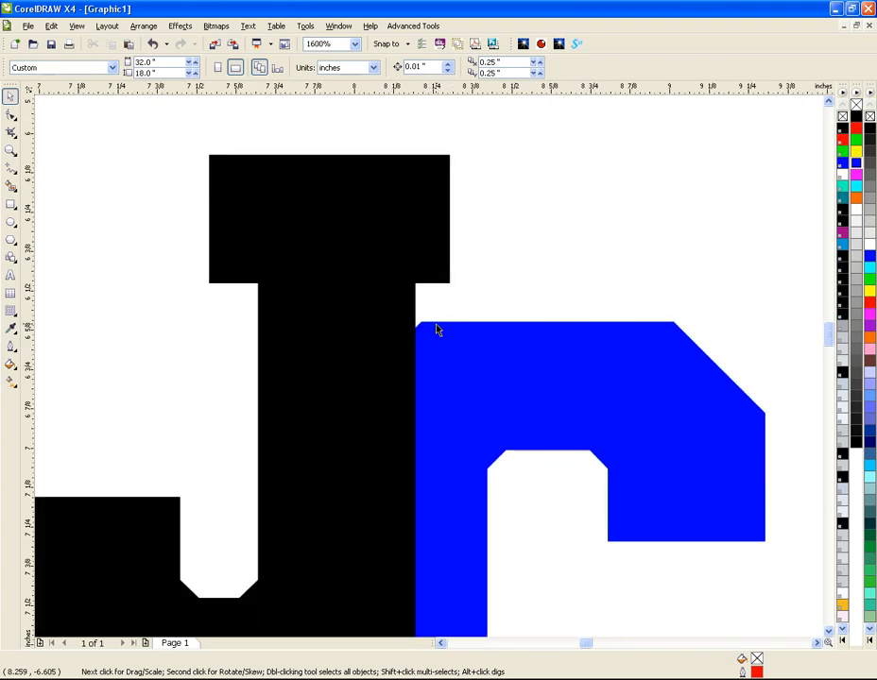
{"action": "key", "text": "shift+F9"}
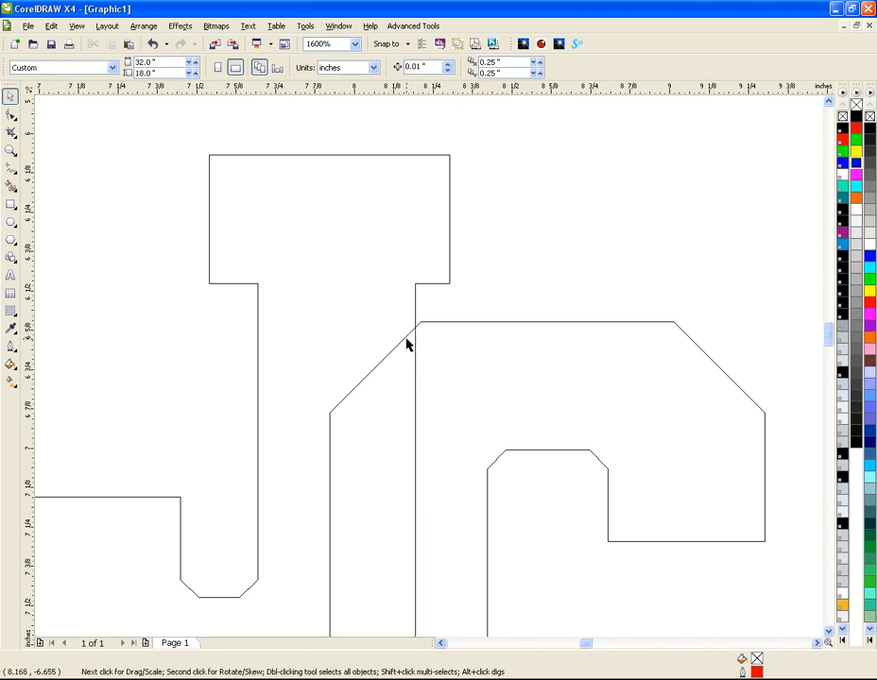
{"action": "scroll", "coordinate": [454, 354], "scroll_direction": "down", "scroll_amount": 1}
{"action": "scroll", "coordinate": [472, 383], "scroll_direction": "down", "scroll_amount": 1}
{"action": "scroll", "coordinate": [435, 378], "scroll_direction": "up", "scroll_amount": 1}
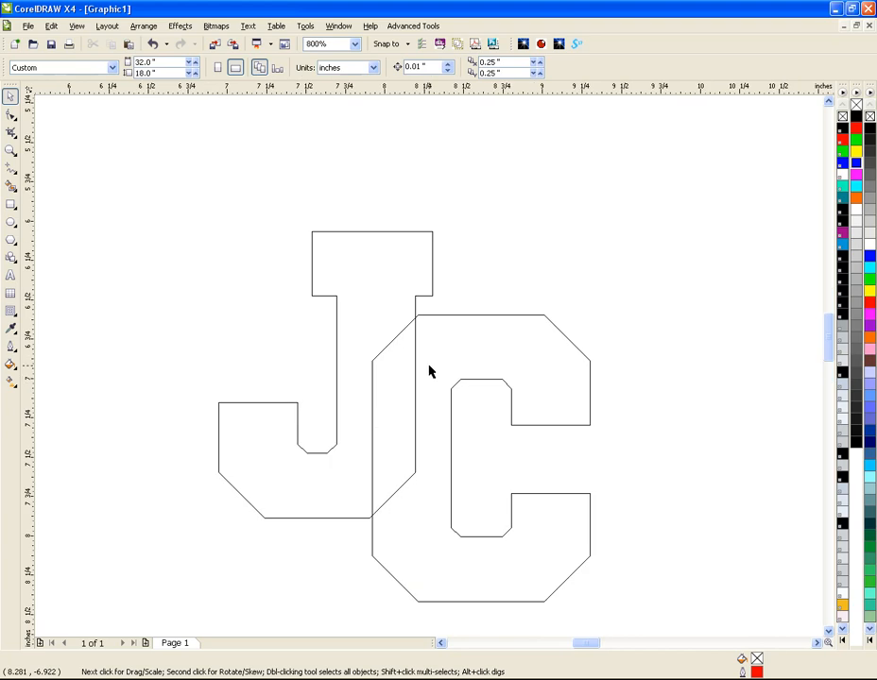
Try trimming the J with the C in wireframe view, and undo the trim.
{"action": "left_click", "coordinate": [432, 317]}
{"action": "left_click", "coordinate": [433, 300], "text": "shift"}
{"action": "left_click", "coordinate": [434, 68]}
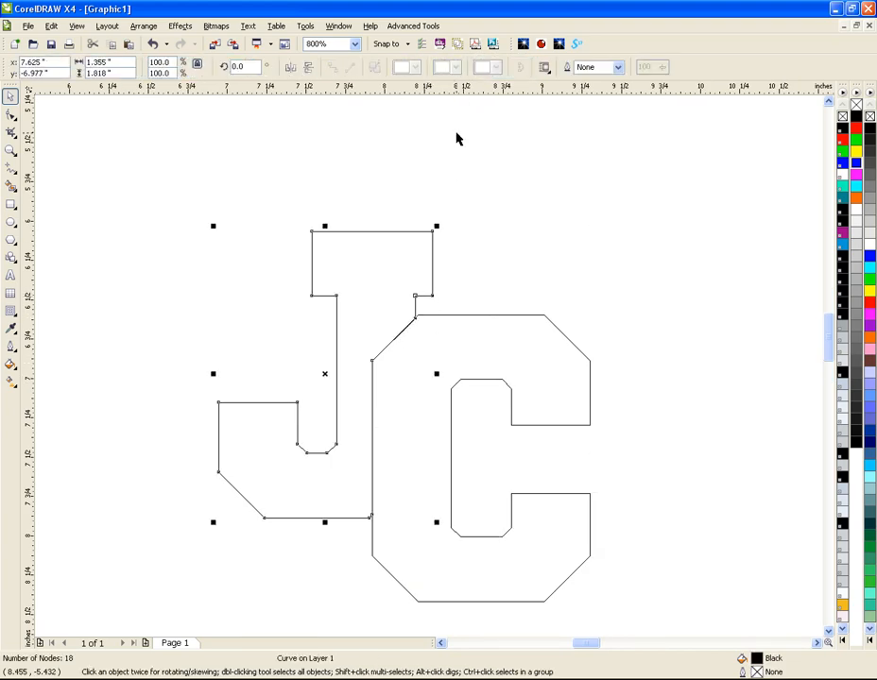
{"action": "key", "text": "ctrl+z"}
{"action": "left_click", "coordinate": [422, 239]}
Trim the C with the J in wireframe view and shift the C slightly right to reveal the cut edge.
{"action": "left_click", "coordinate": [409, 231]}
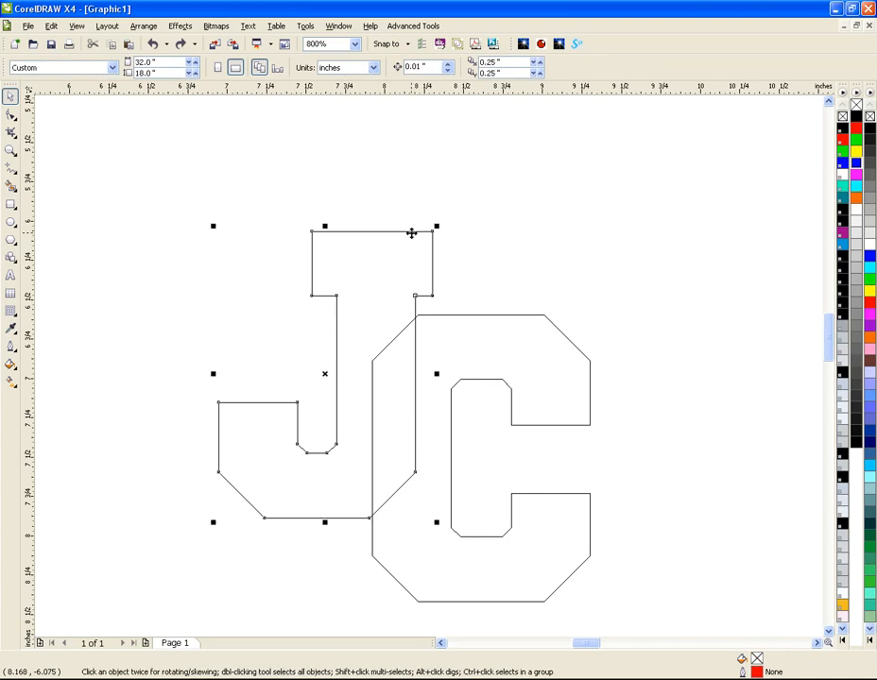
{"action": "left_click", "coordinate": [471, 314], "text": "shift"}
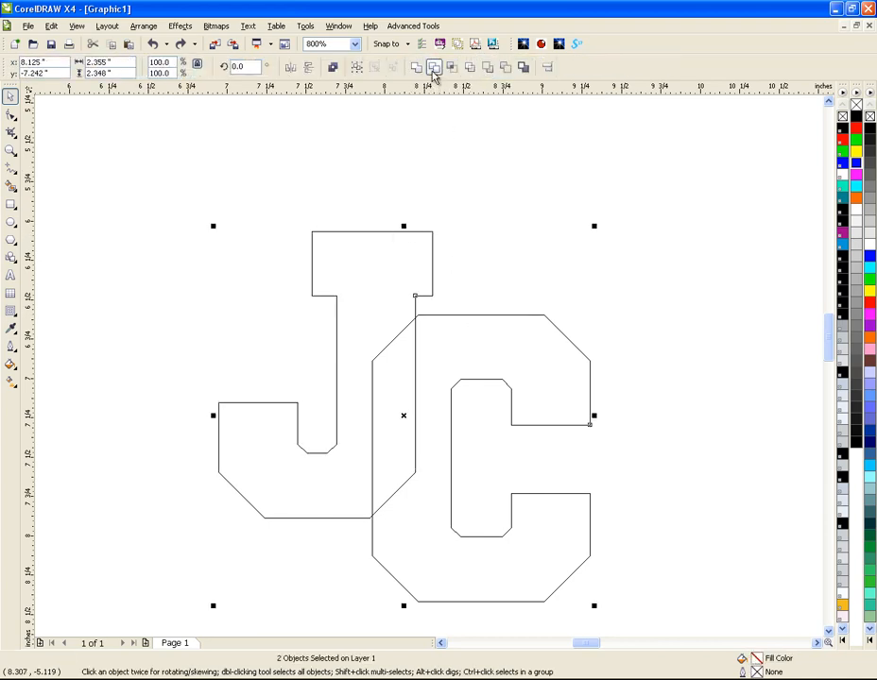
{"action": "left_click", "coordinate": [434, 70]}
{"action": "scroll", "coordinate": [443, 297], "scroll_direction": "up", "scroll_amount": 1}
{"action": "left_click", "coordinate": [431, 313]}
{"action": "left_click_drag", "start_coordinate": [422, 338], "coordinate": [432, 337]}
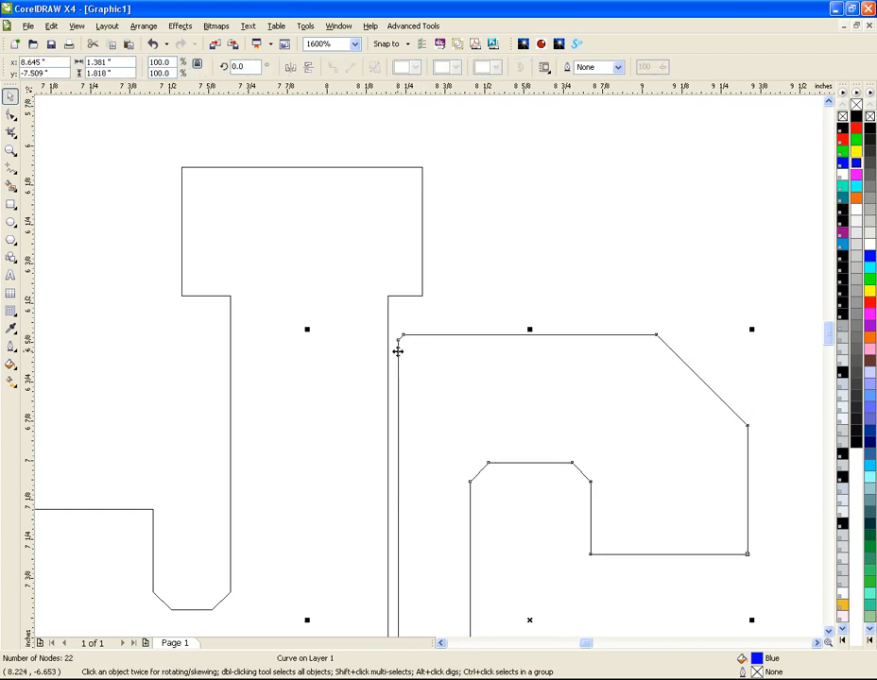
Undo the C's slight shift and its trim by the J.
{"action": "key", "text": "ctrl+z"}
{"action": "key", "text": "ctrl+z"}
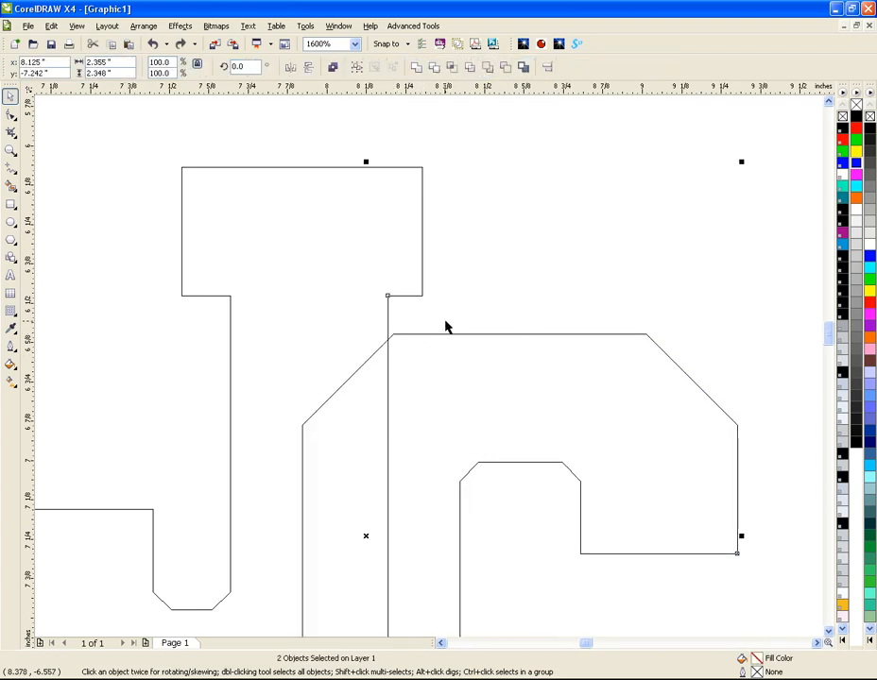
Apply an inside contour to the letter J with one step and a 0.03-inch offset.
{"action": "left_click", "coordinate": [446, 324]}
{"action": "scroll", "coordinate": [446, 324], "scroll_direction": "down", "scroll_amount": 1}
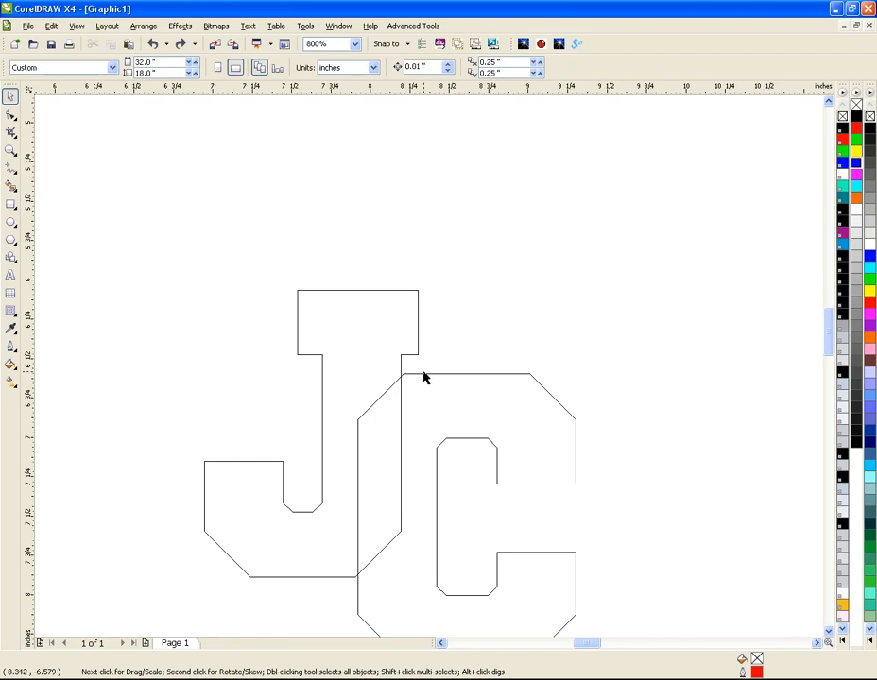
{"action": "scroll", "coordinate": [426, 437], "scroll_direction": "up", "scroll_amount": 1}
{"action": "scroll", "coordinate": [417, 326], "scroll_direction": "down", "scroll_amount": 1}
{"action": "left_click", "coordinate": [412, 291]}
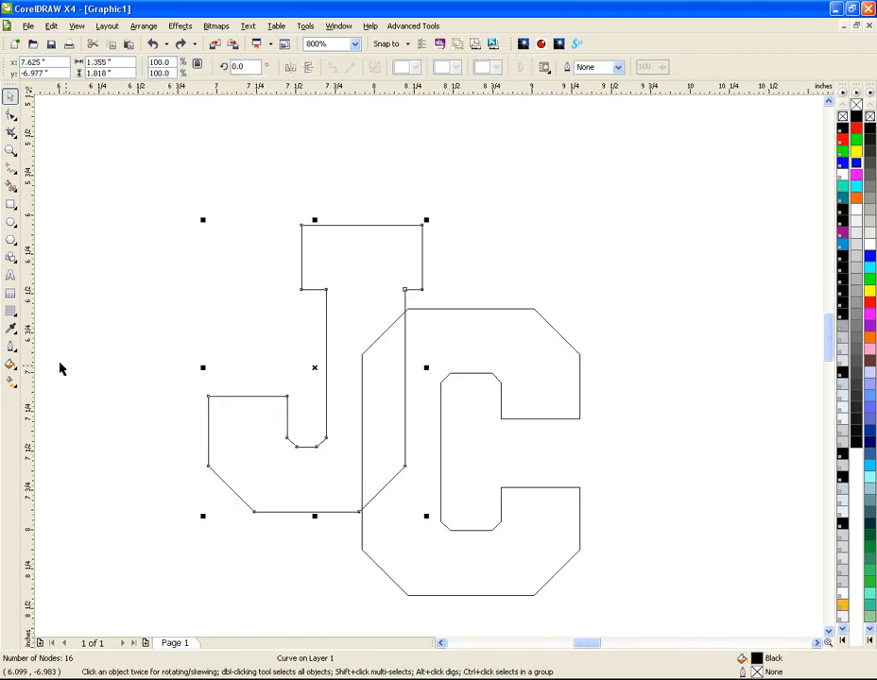
{"action": "left_click", "coordinate": [13, 313]}
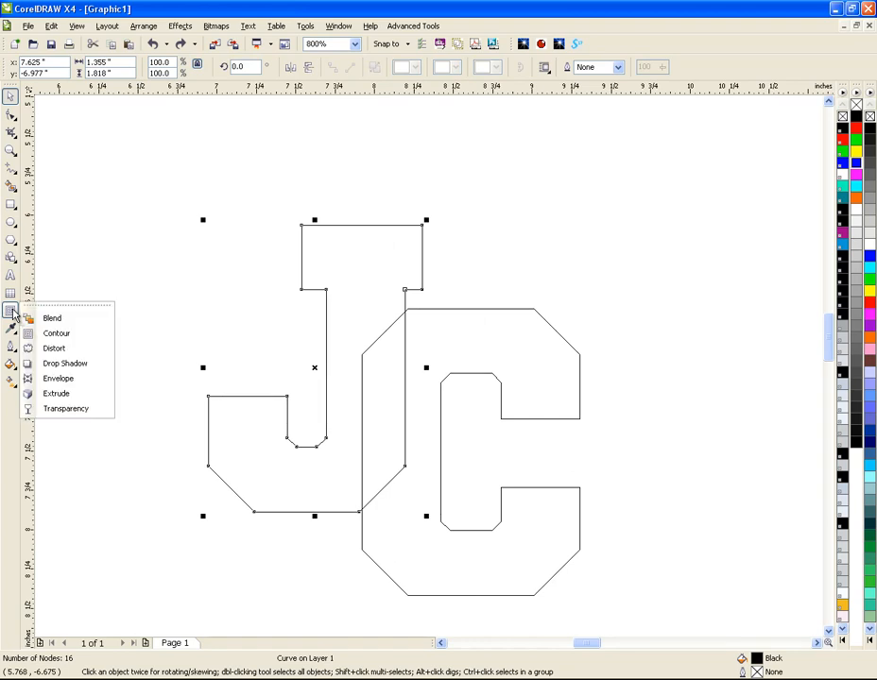
{"action": "left_click", "coordinate": [49, 334]}
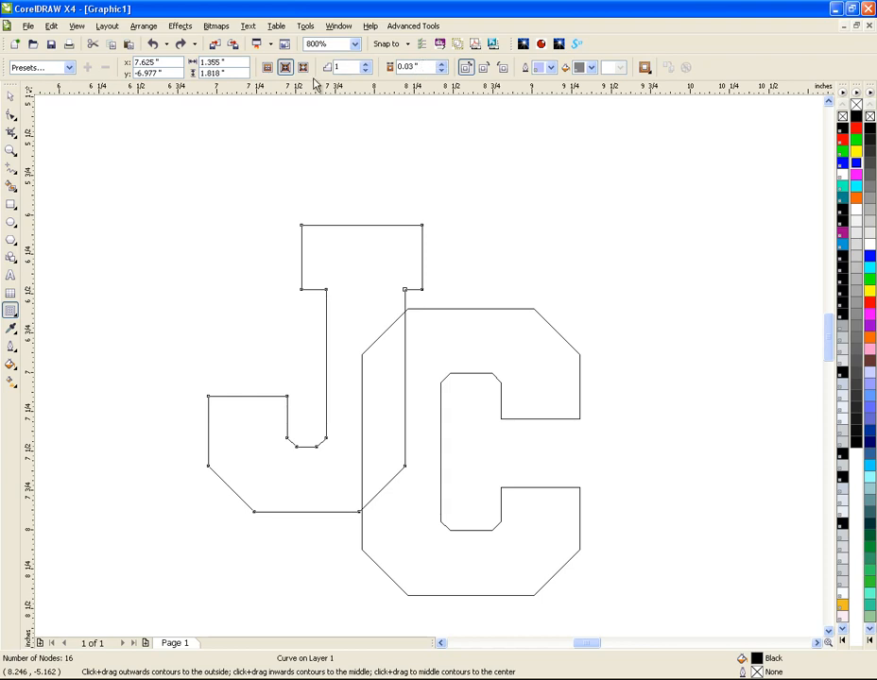
{"action": "left_click", "coordinate": [286, 70]}
{"action": "left_click", "coordinate": [10, 96]}
{"action": "scroll", "coordinate": [430, 371], "scroll_direction": "up", "scroll_amount": 1}
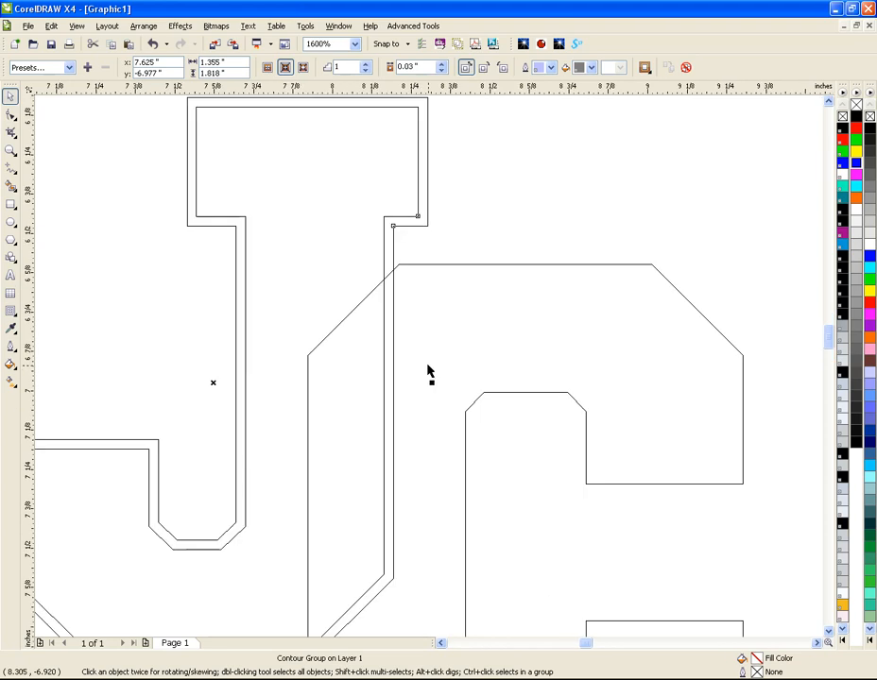
Break the J's contour group apart so the inner contour is separate from the original letter.
{"action": "left_click", "coordinate": [426, 249]}
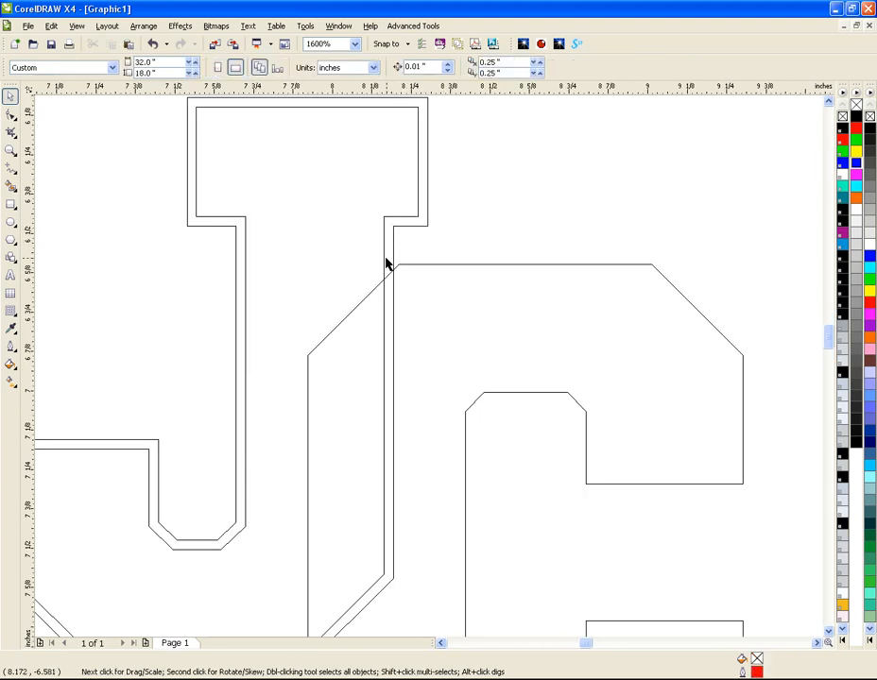
{"action": "left_click", "coordinate": [387, 221]}
{"action": "right_click", "coordinate": [387, 219]}
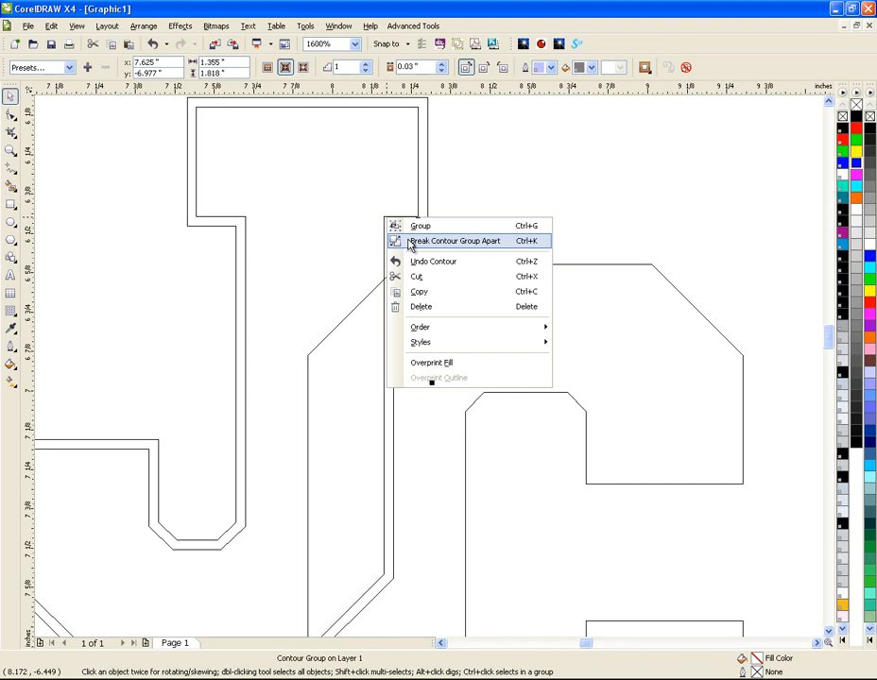
{"action": "left_click", "coordinate": [452, 241]}
Move the inner J contour to the left to test its independence, and undo the move.
{"action": "left_click_drag", "start_coordinate": [421, 203], "coordinate": [323, 204]}
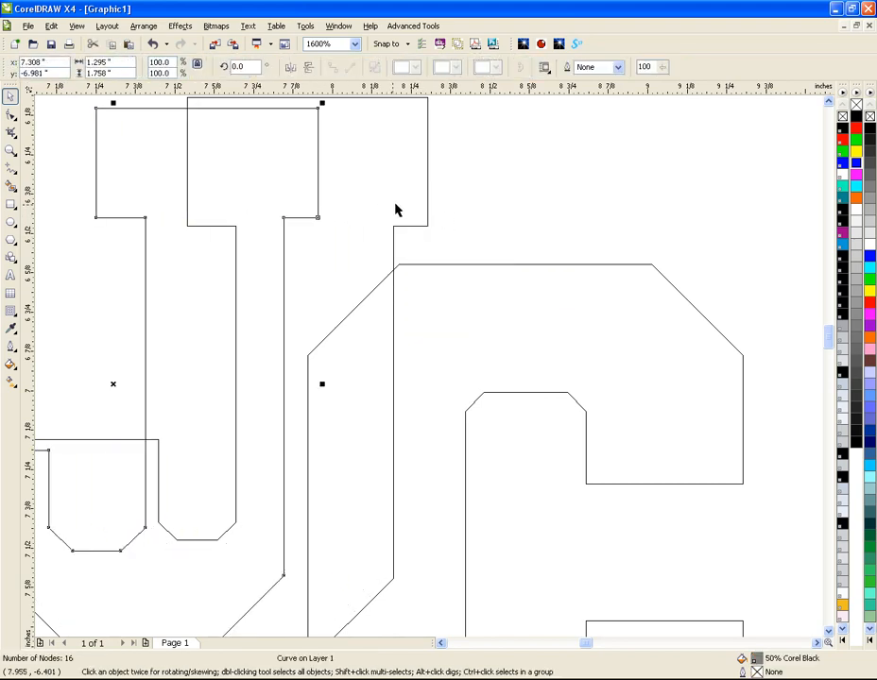
{"action": "key", "text": "ctrl+z"}
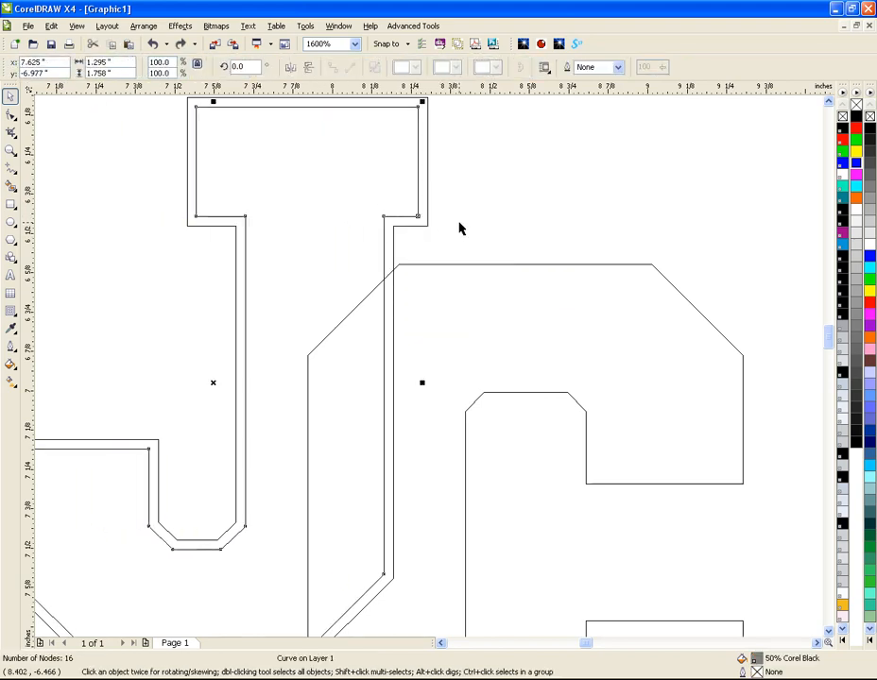
{"action": "left_click", "coordinate": [457, 228]}
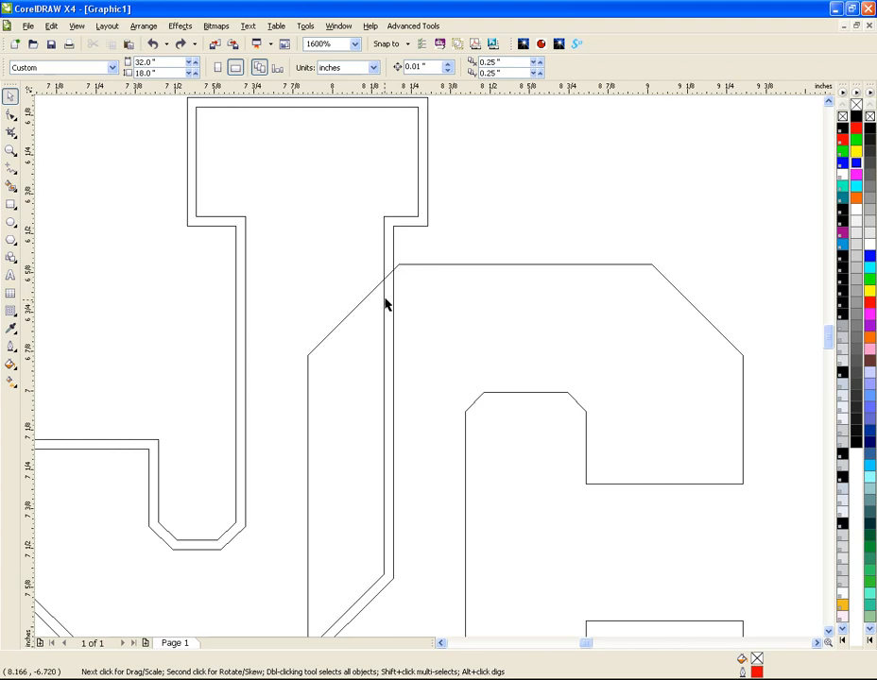
Trim the C using the inner J contour as the cutting shape.
{"action": "left_click", "coordinate": [411, 266]}
{"action": "left_click", "coordinate": [421, 220]}
{"action": "left_click", "coordinate": [420, 220]}
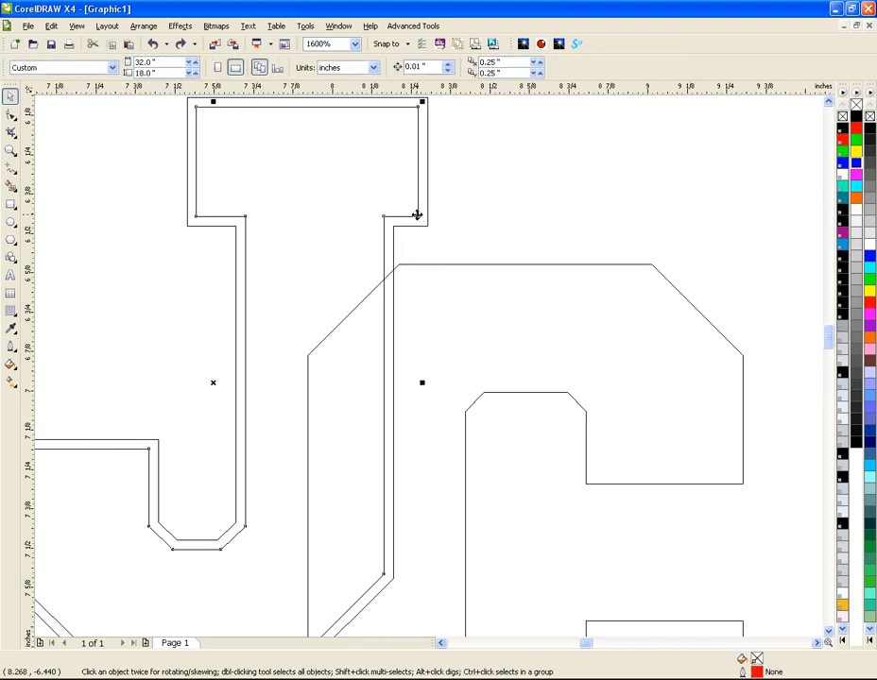
{"action": "left_click", "coordinate": [433, 268], "text": "shift"}
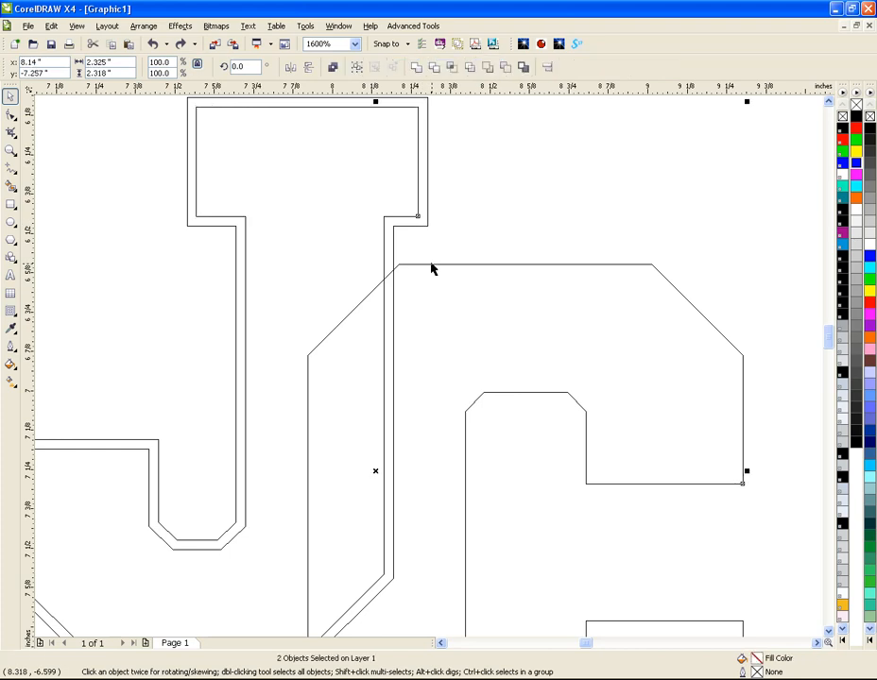
{"action": "left_click", "coordinate": [436, 70]}
{"action": "left_click", "coordinate": [394, 297]}
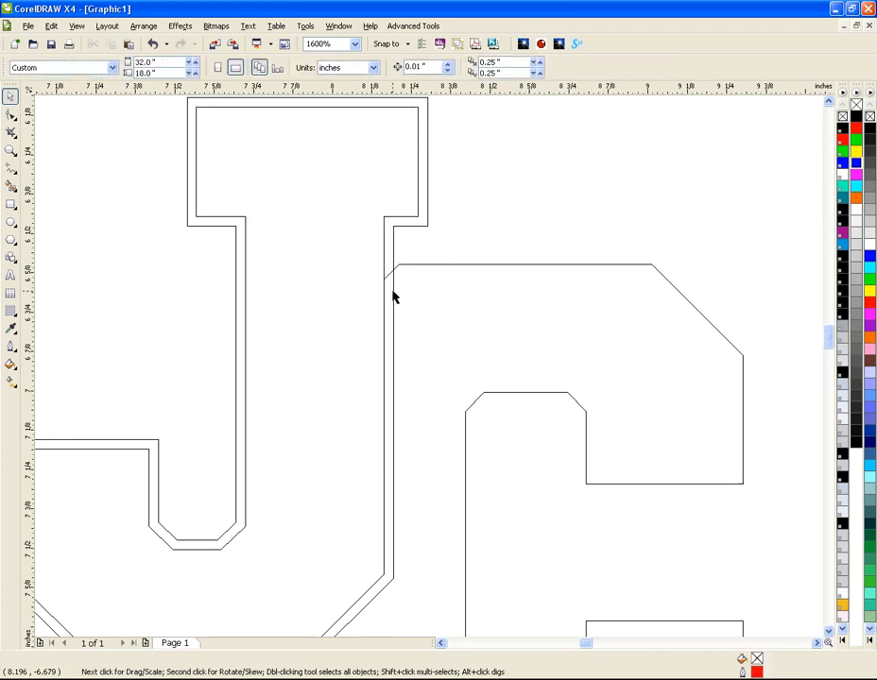
Delete the inner J contour, keeping the original J and the trimmed C.
{"action": "left_click", "coordinate": [384, 272]}
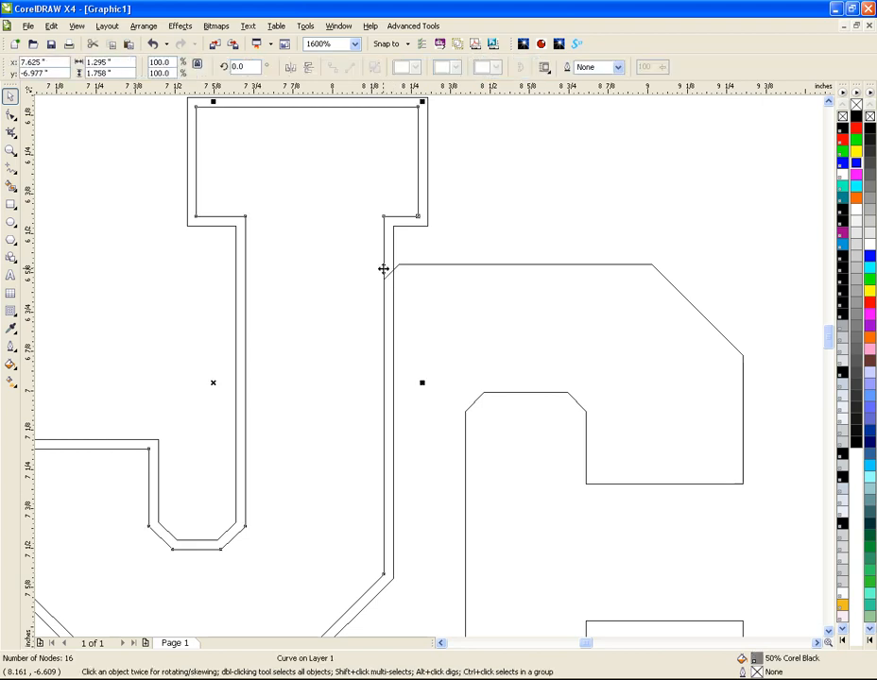
{"action": "left_click", "coordinate": [402, 268]}
{"action": "scroll", "coordinate": [397, 321], "scroll_direction": "down", "scroll_amount": 1}
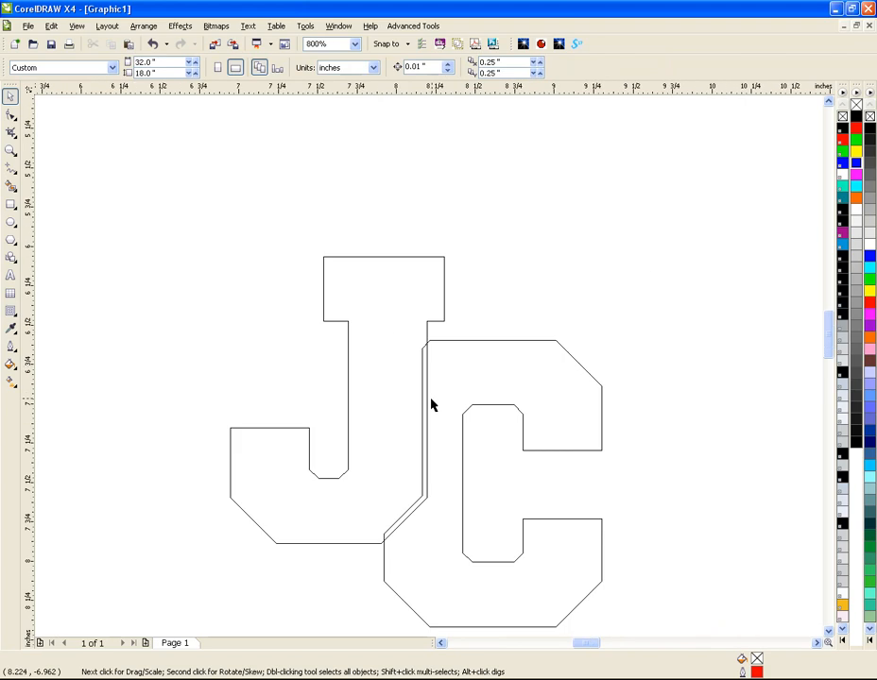
{"action": "scroll", "coordinate": [427, 461], "scroll_direction": "up", "scroll_amount": 1}
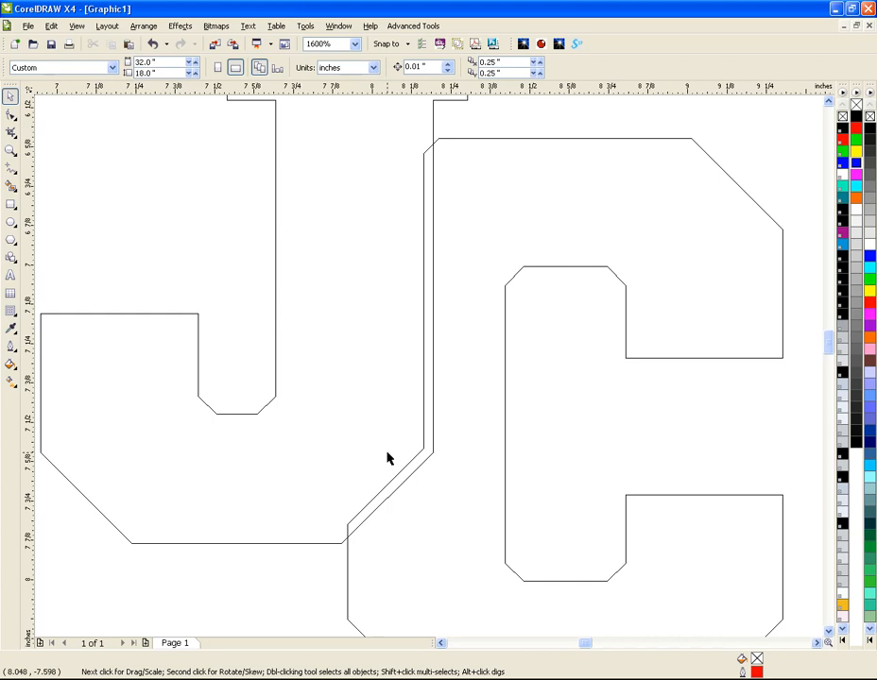
Shift the C slightly right in filled view to test its overlap under the J, undo the shift, and return to wireframe.
{"action": "key", "text": "shift+F9"}
{"action": "left_click", "coordinate": [502, 212]}
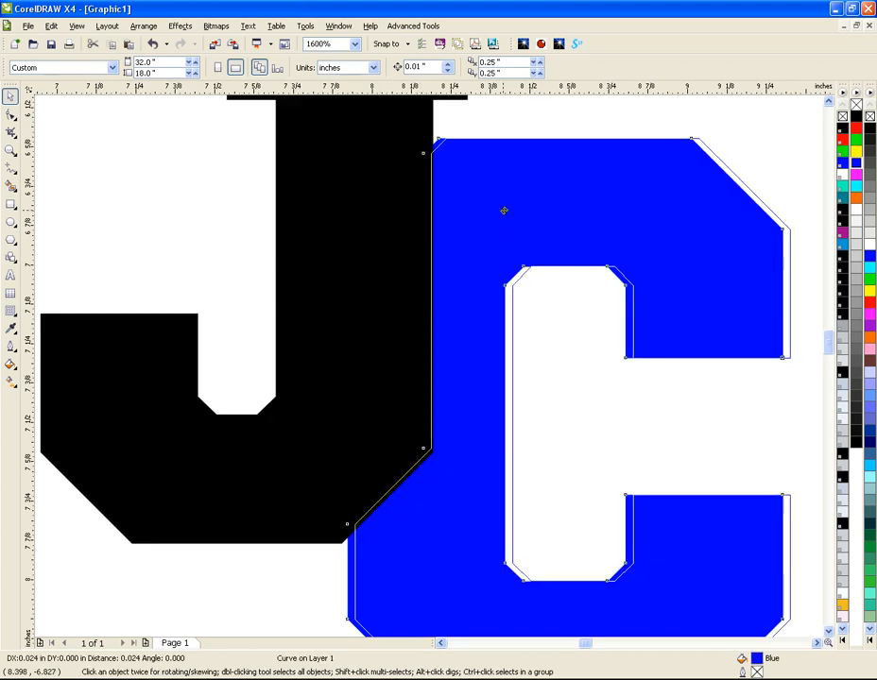
{"action": "left_click_drag", "start_coordinate": [479, 203], "coordinate": [469, 209]}
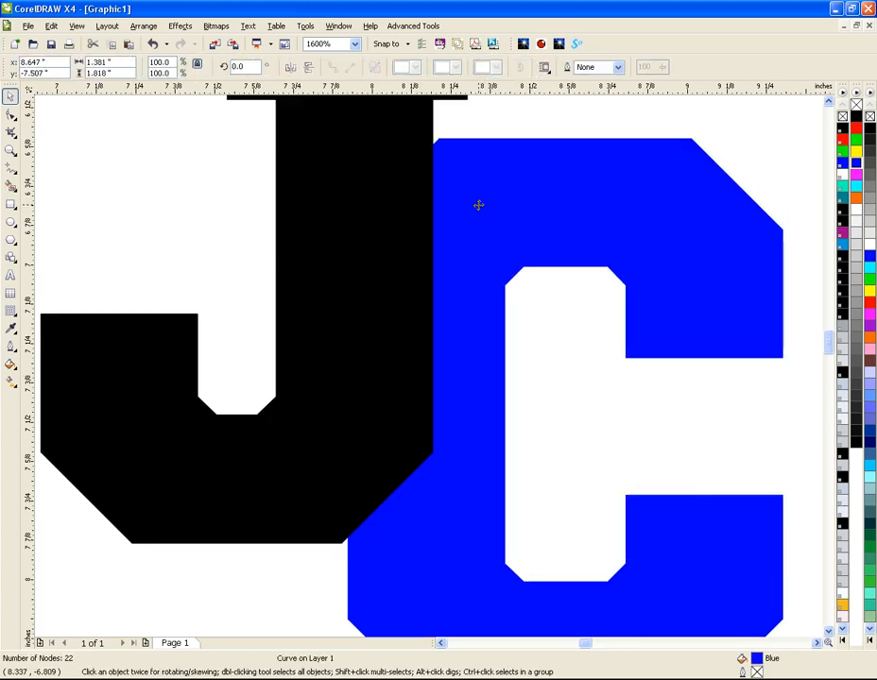
{"action": "key", "text": "shift+F9"}
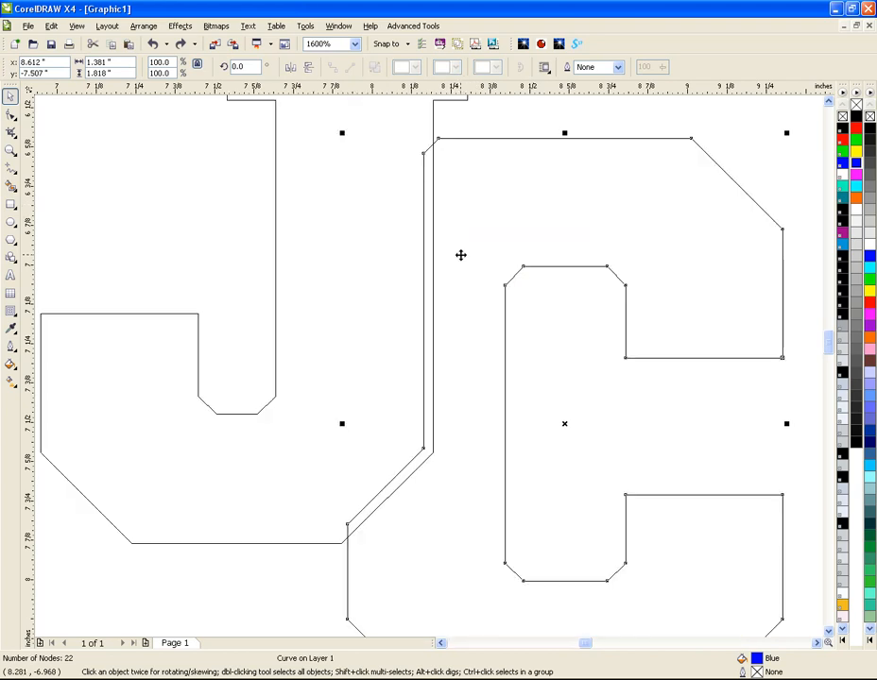
{"action": "key", "text": "F3"}
{"action": "scroll", "coordinate": [428, 365], "scroll_direction": "up", "scroll_amount": 1}
{"action": "scroll", "coordinate": [428, 365], "scroll_direction": "down", "scroll_amount": 1}
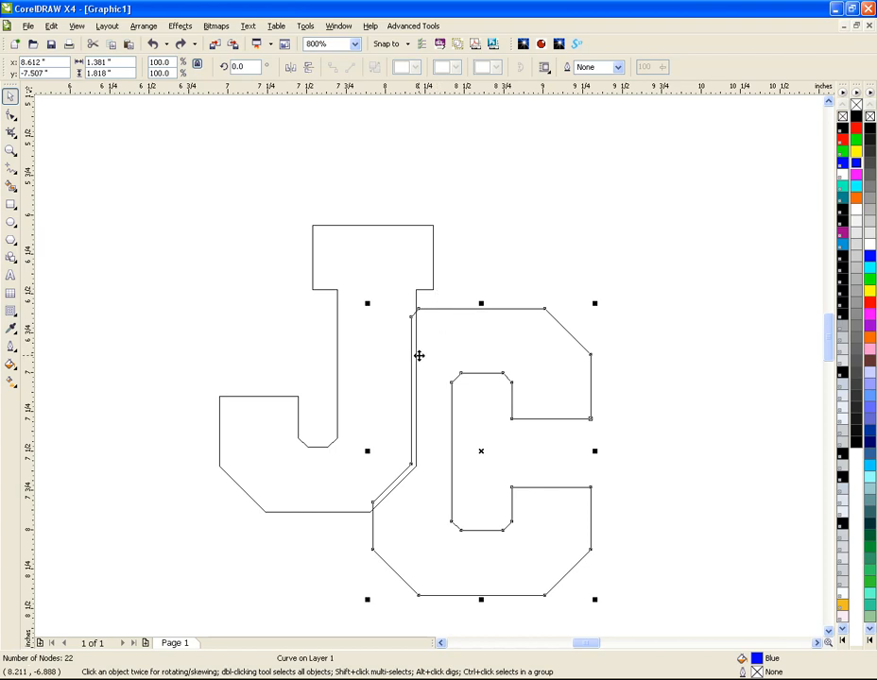
{"action": "scroll", "coordinate": [418, 356], "scroll_direction": "up", "scroll_amount": 1}
{"action": "scroll", "coordinate": [425, 354], "scroll_direction": "down", "scroll_amount": 1}
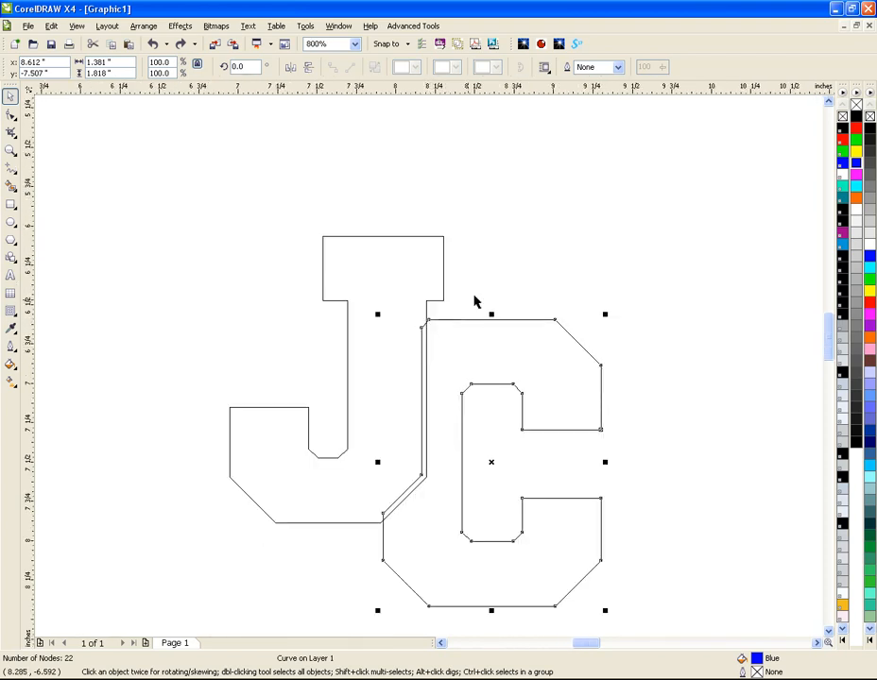
{"action": "left_click", "coordinate": [442, 338]}
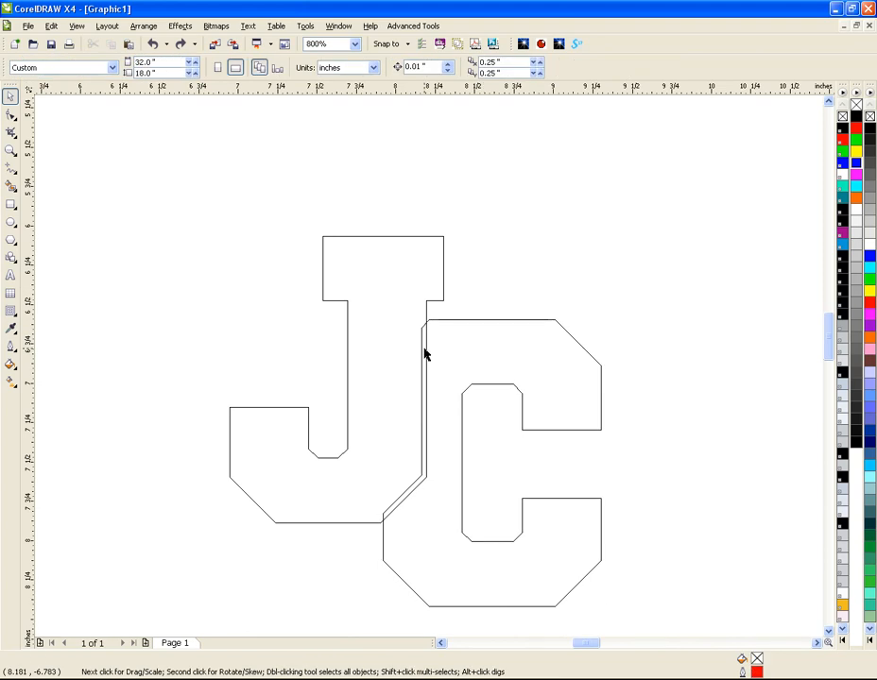